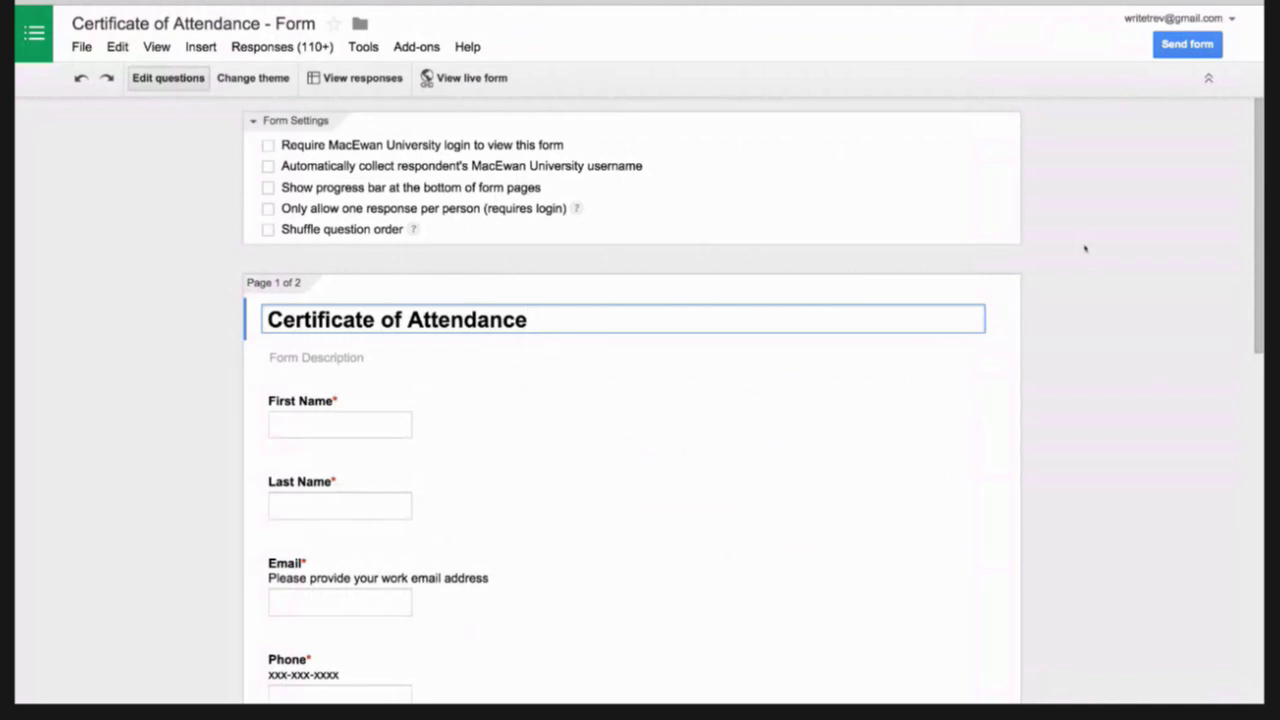
Step: Start a pre-filled URL for the Certificate of Attendance form
scroll(891, 226, "down", 1)
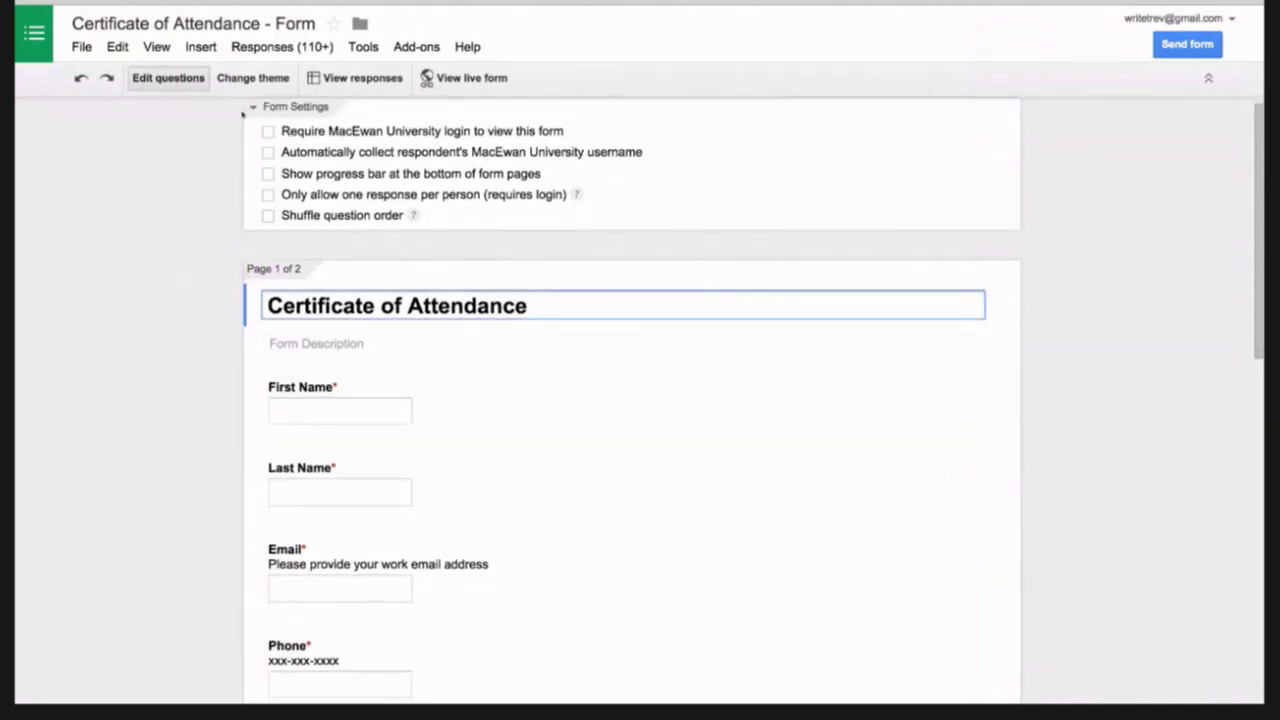
left_click(298, 52)
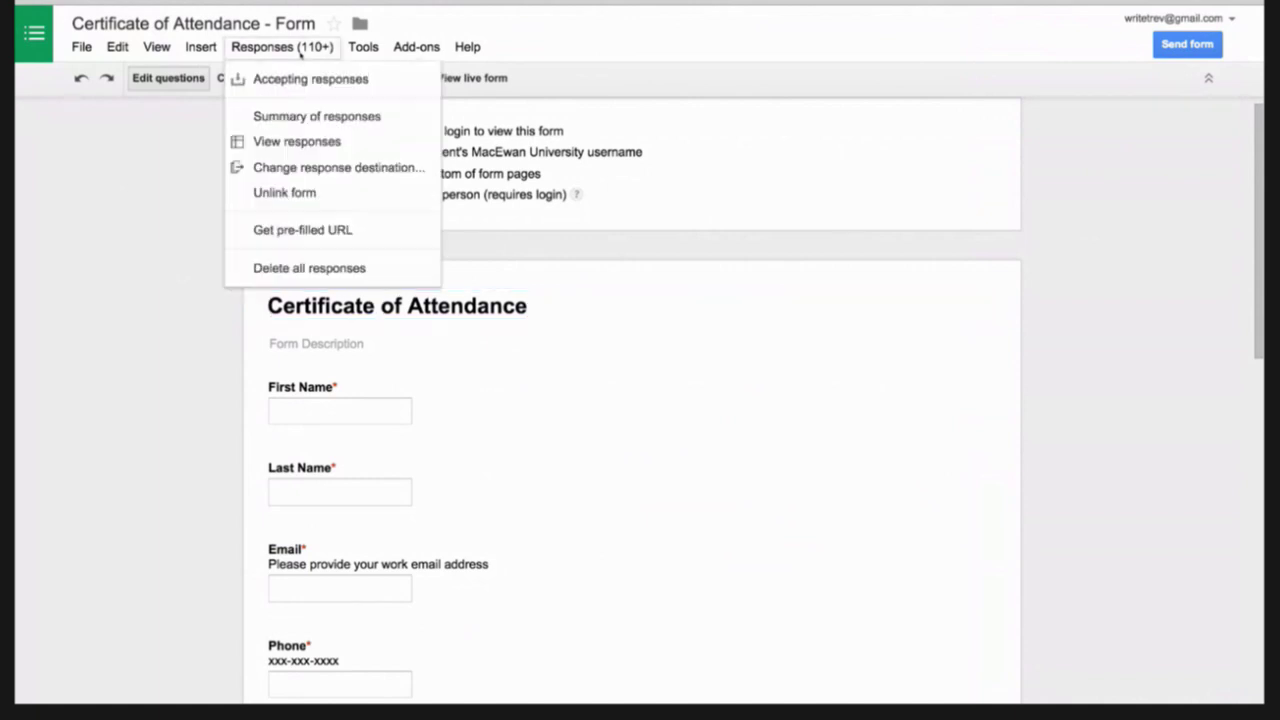
left_click(390, 240)
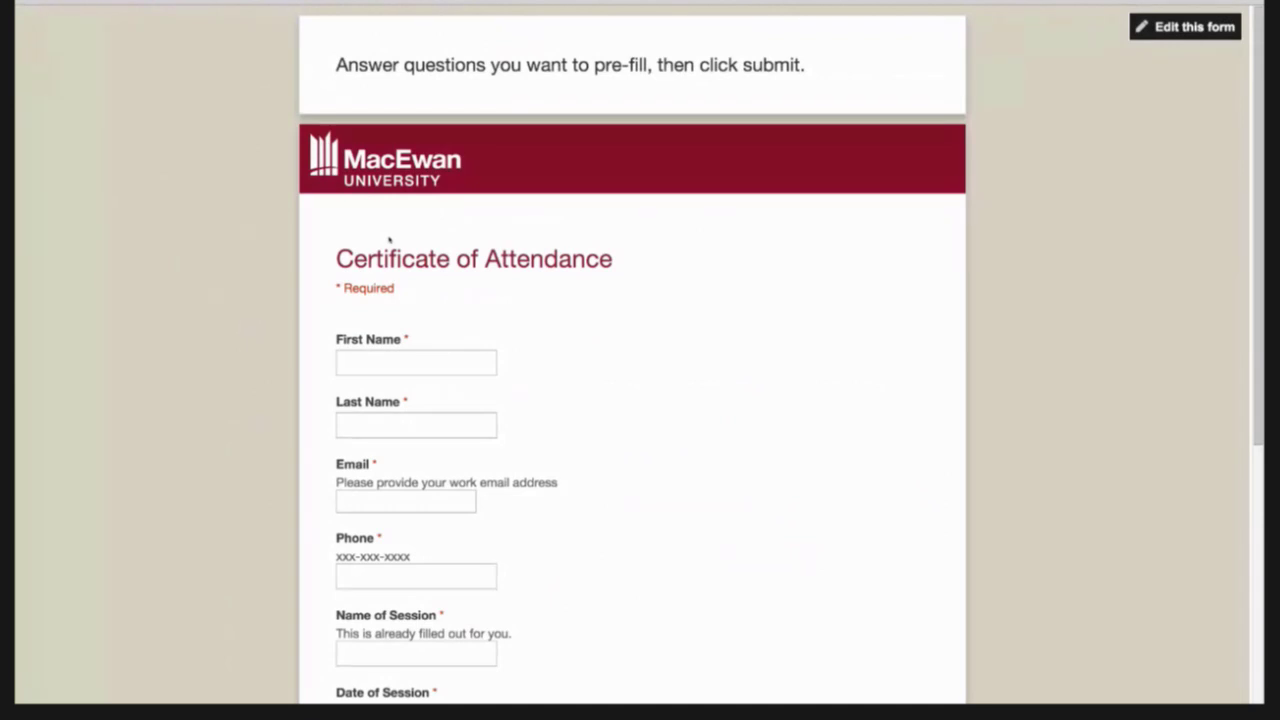
Step: Pre-fill Name of Session with "Talk about Google Apps" and Date of Session with "July 23, 2015"
scroll(1108, 256, "down", 2)
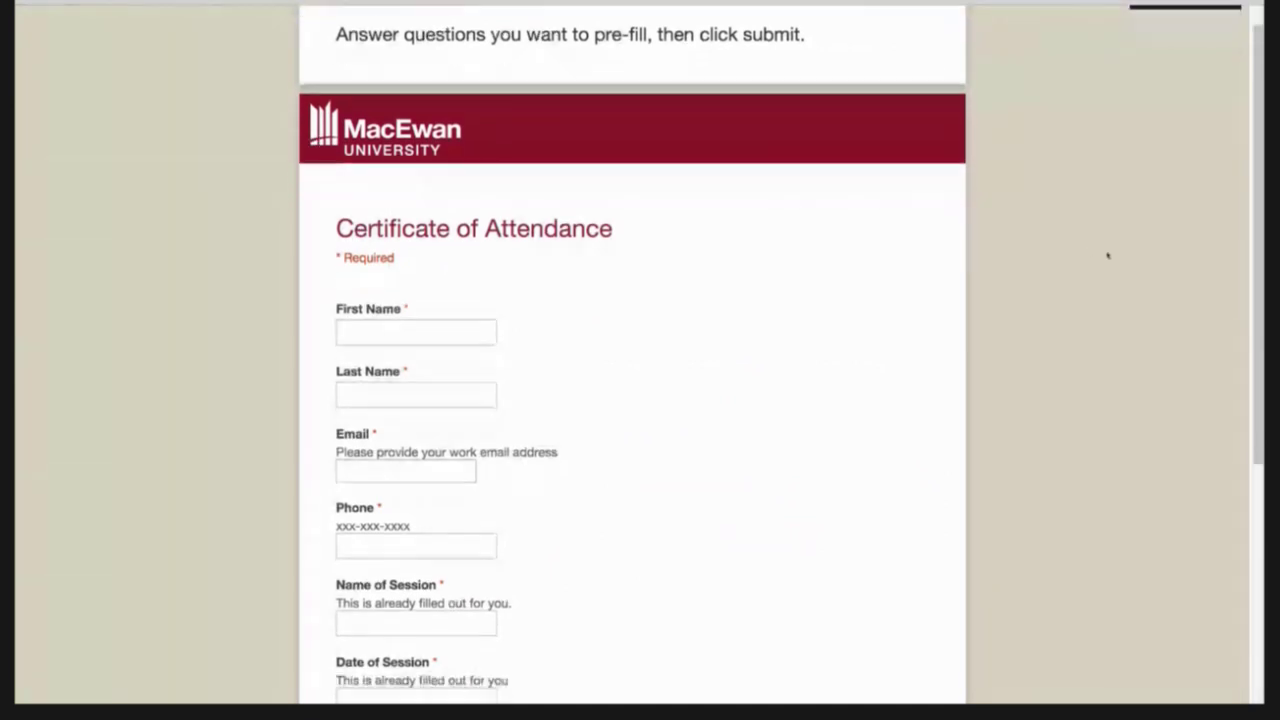
scroll(1108, 256, "down", 2)
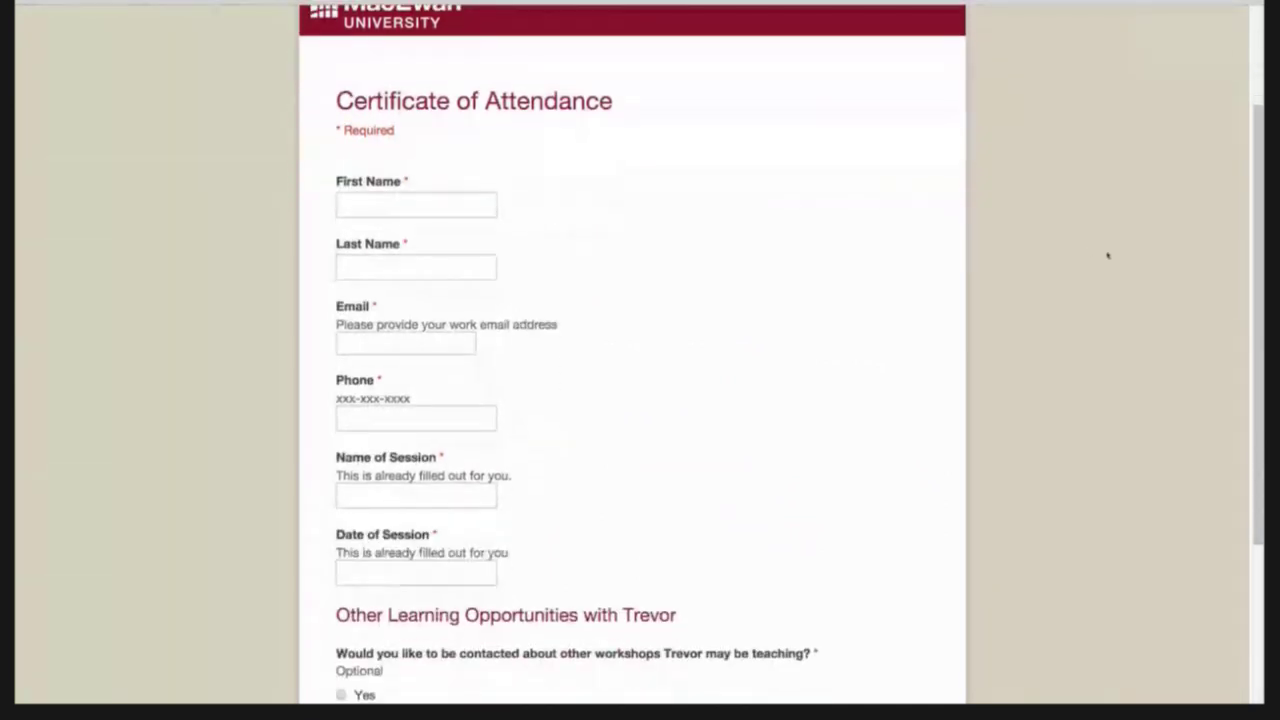
left_click(360, 462)
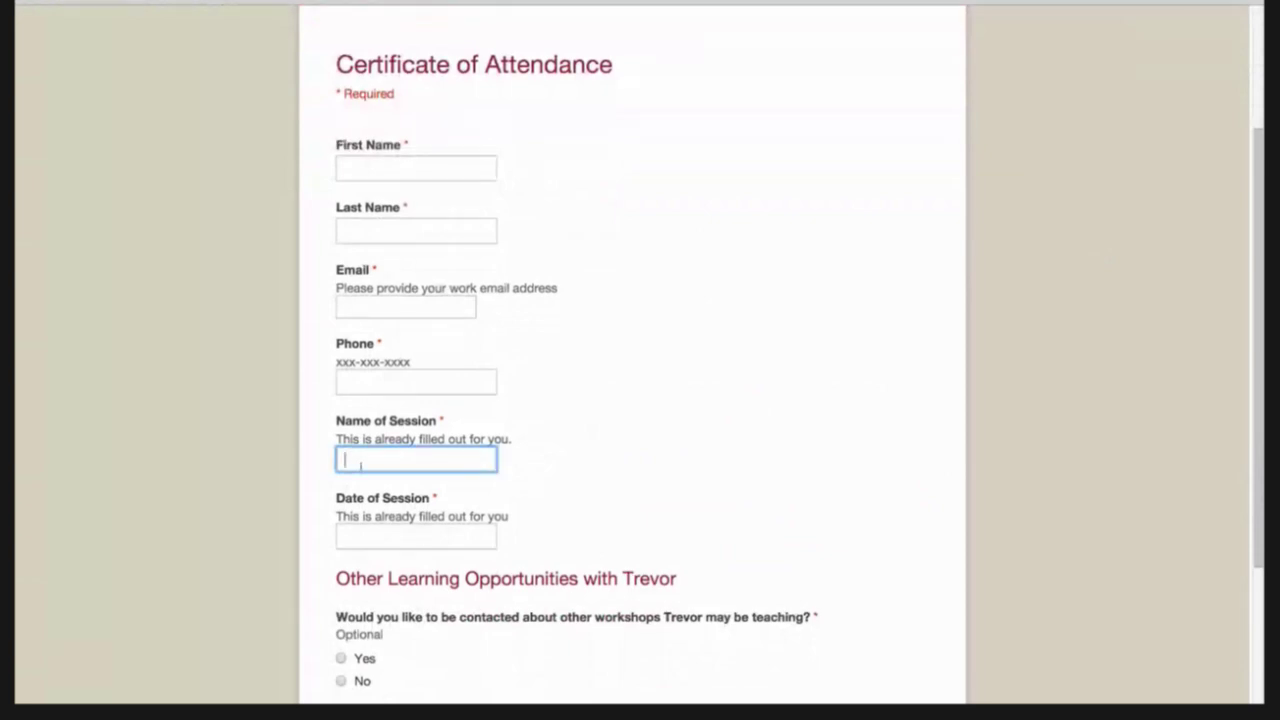
type("Talk about Google ")
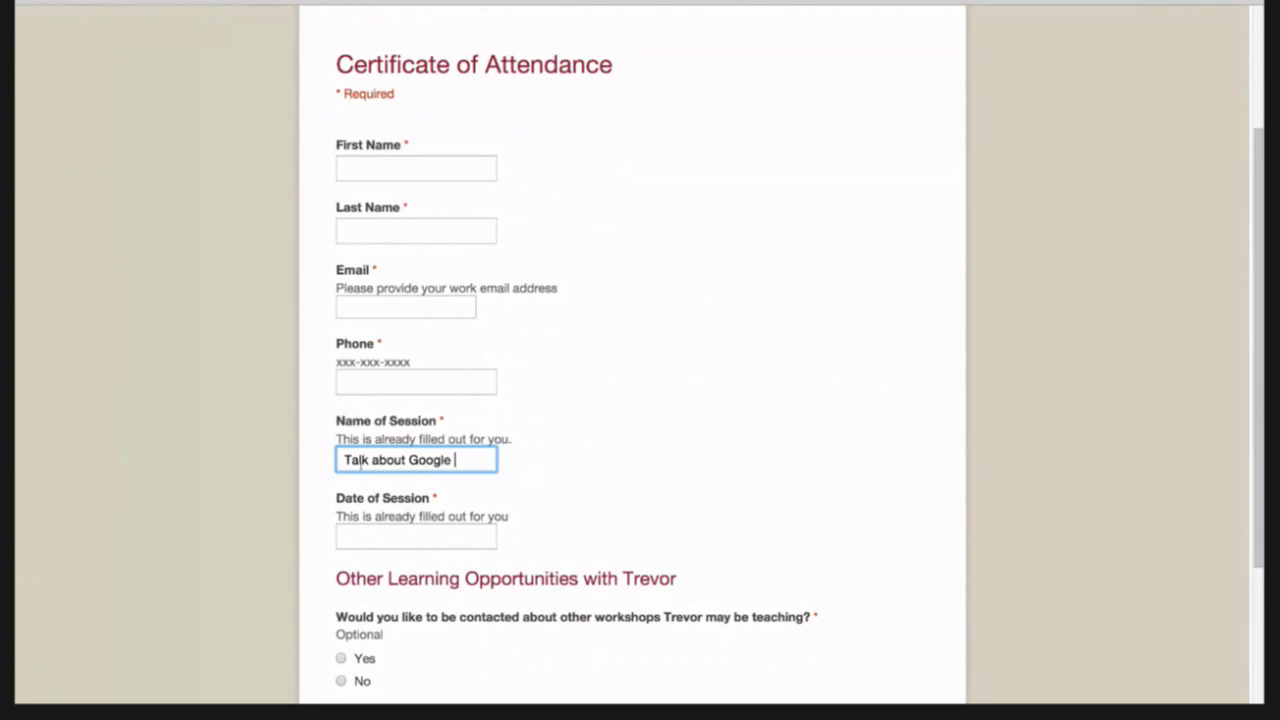
type("Apps")
key("Tab")
type("Jul")
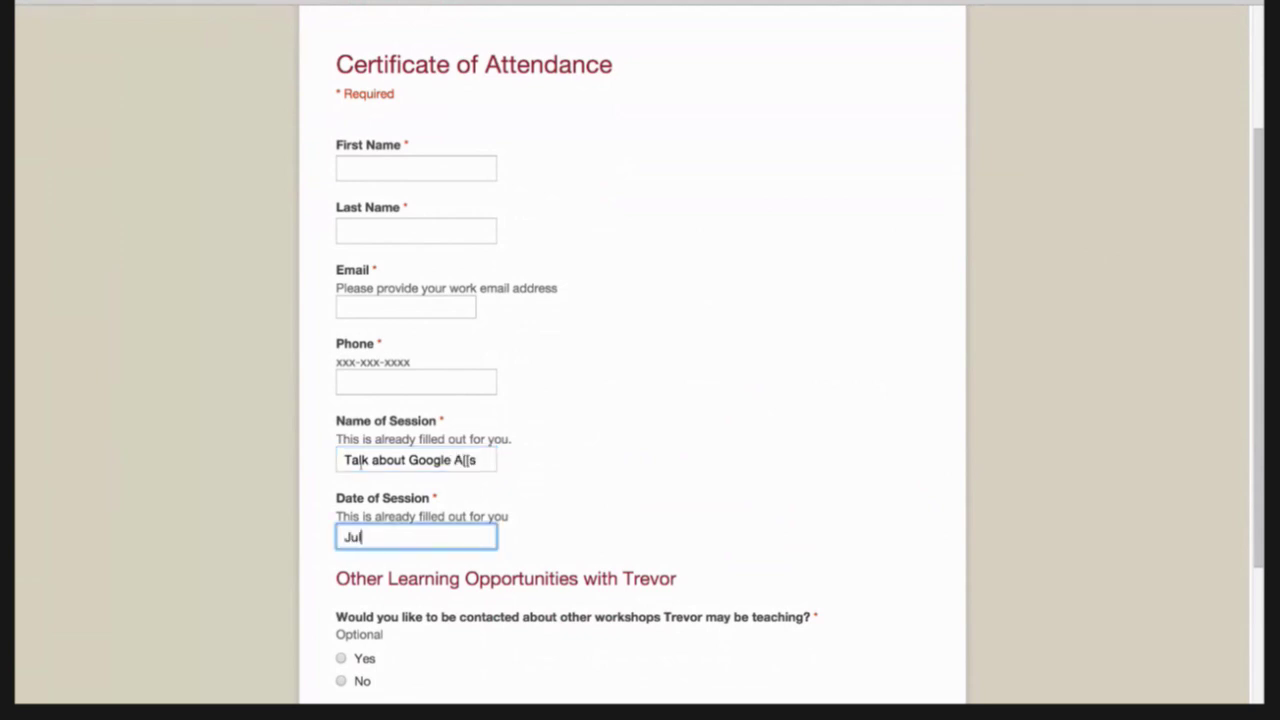
type("y 23, 2015")
Step: Submit the pre-filled answers and copy the generated form link
scroll(559, 318, "down", 5)
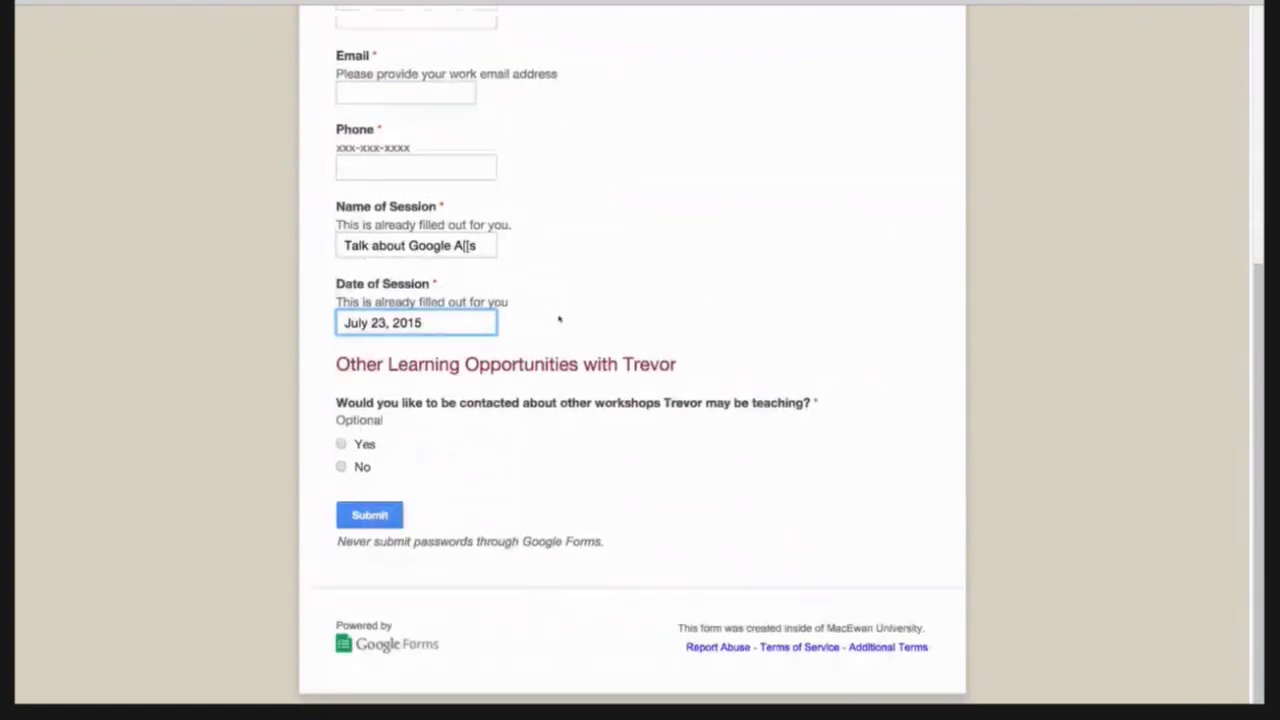
scroll(803, 500, "up", 9)
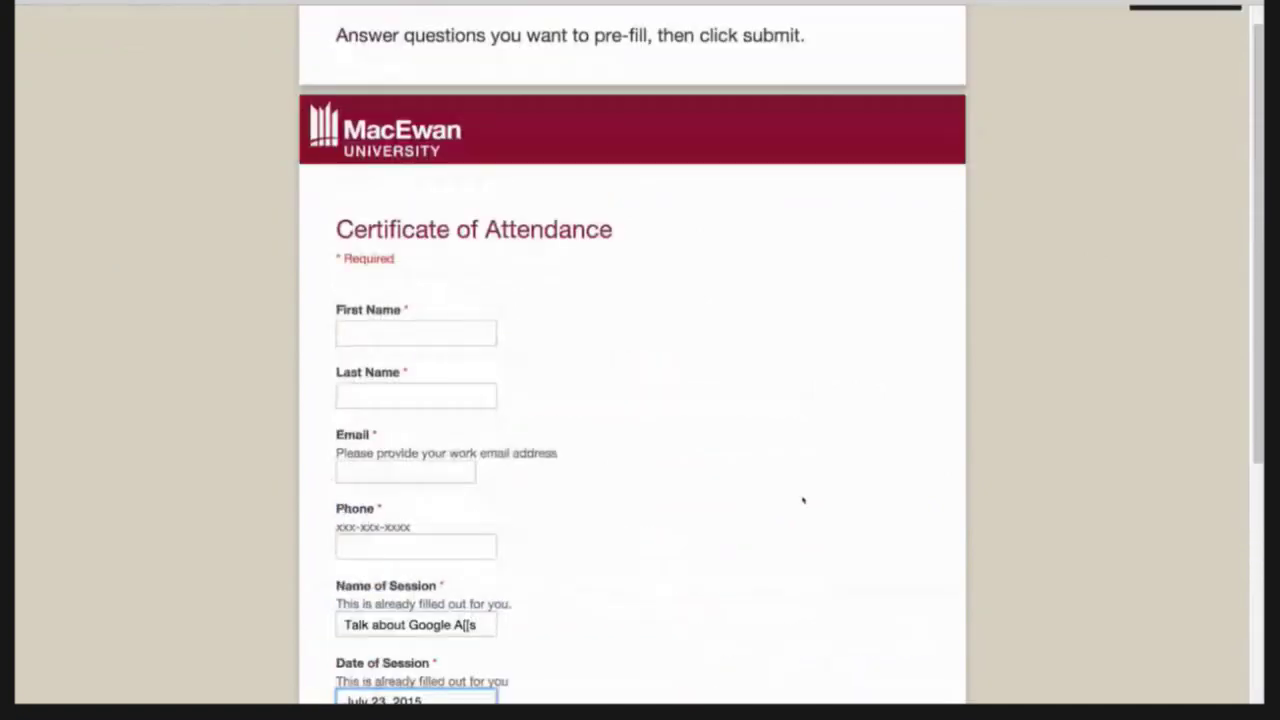
scroll(803, 500, "up", 1)
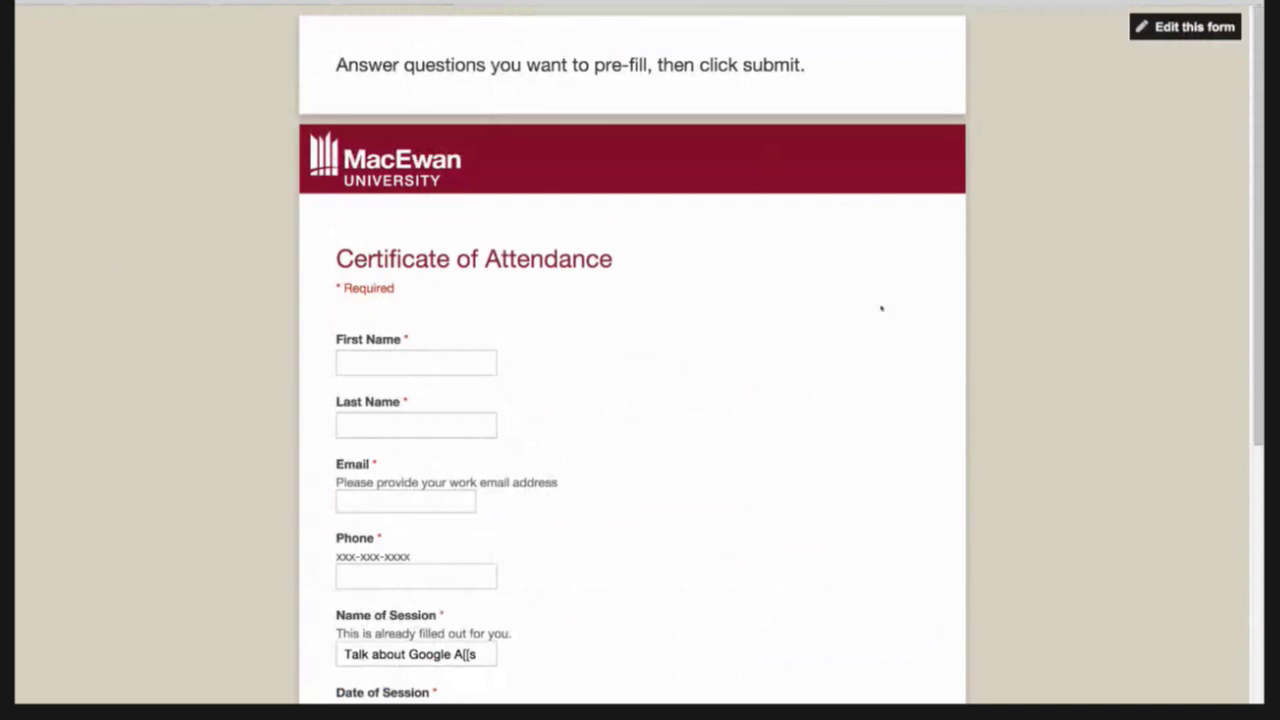
scroll(880, 306, "down", 9)
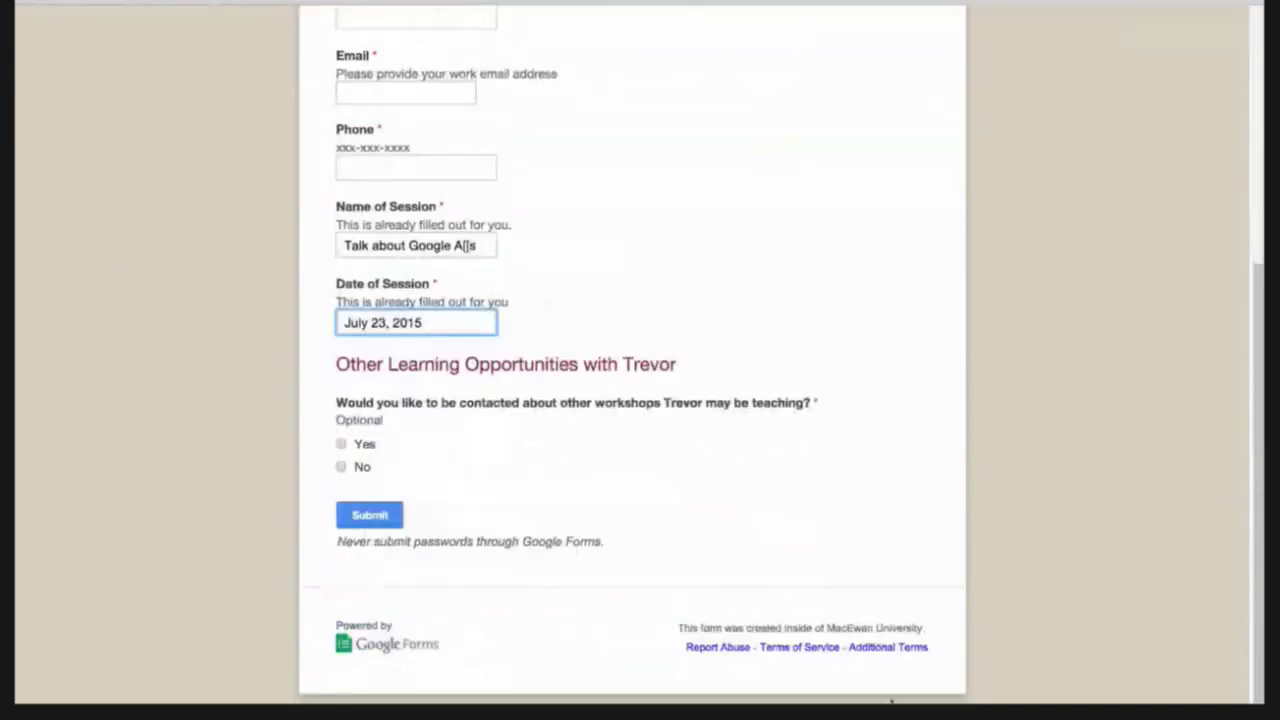
left_click(395, 518)
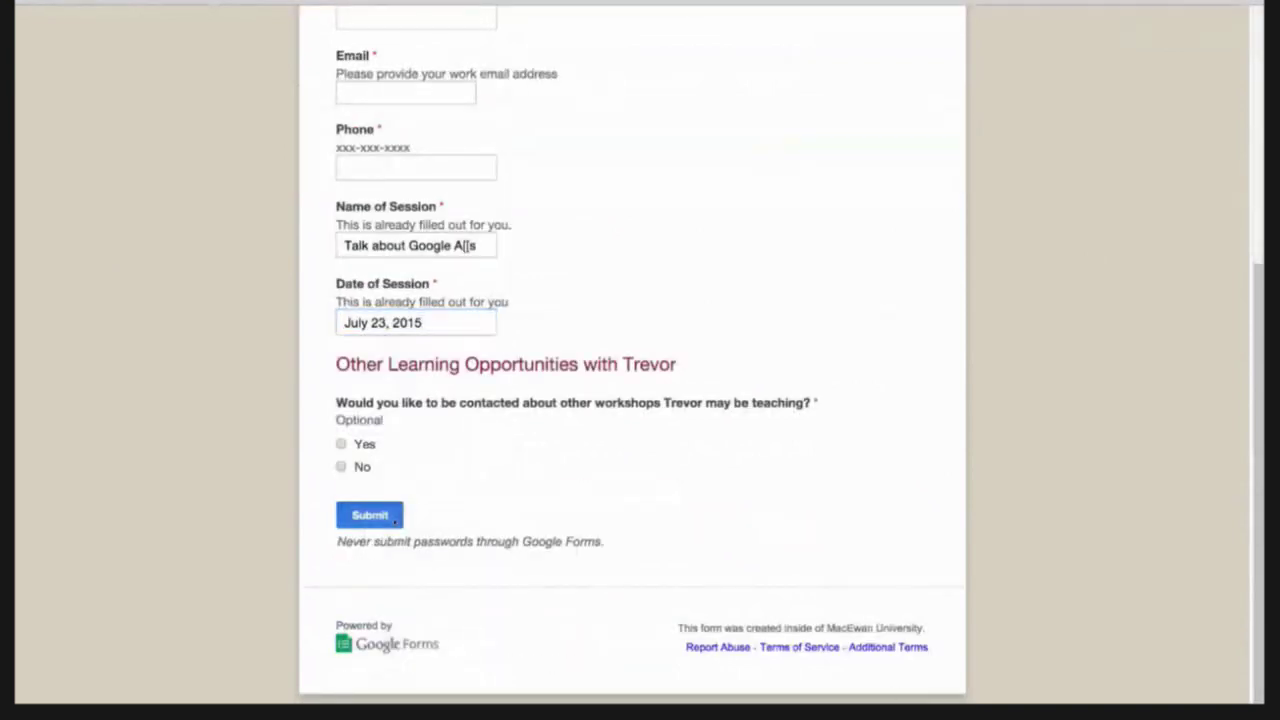
key("super+c")
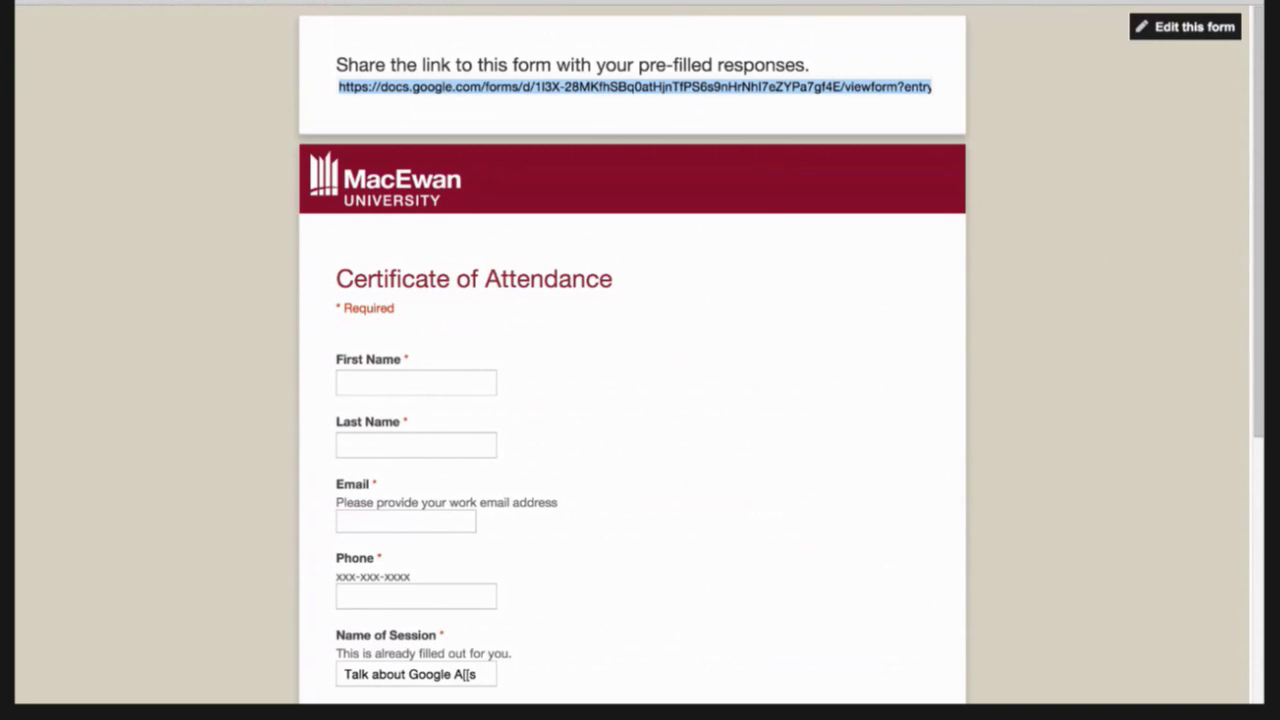
Step: Open the copied pre-filled form link in a new browser tab
key("super+t")
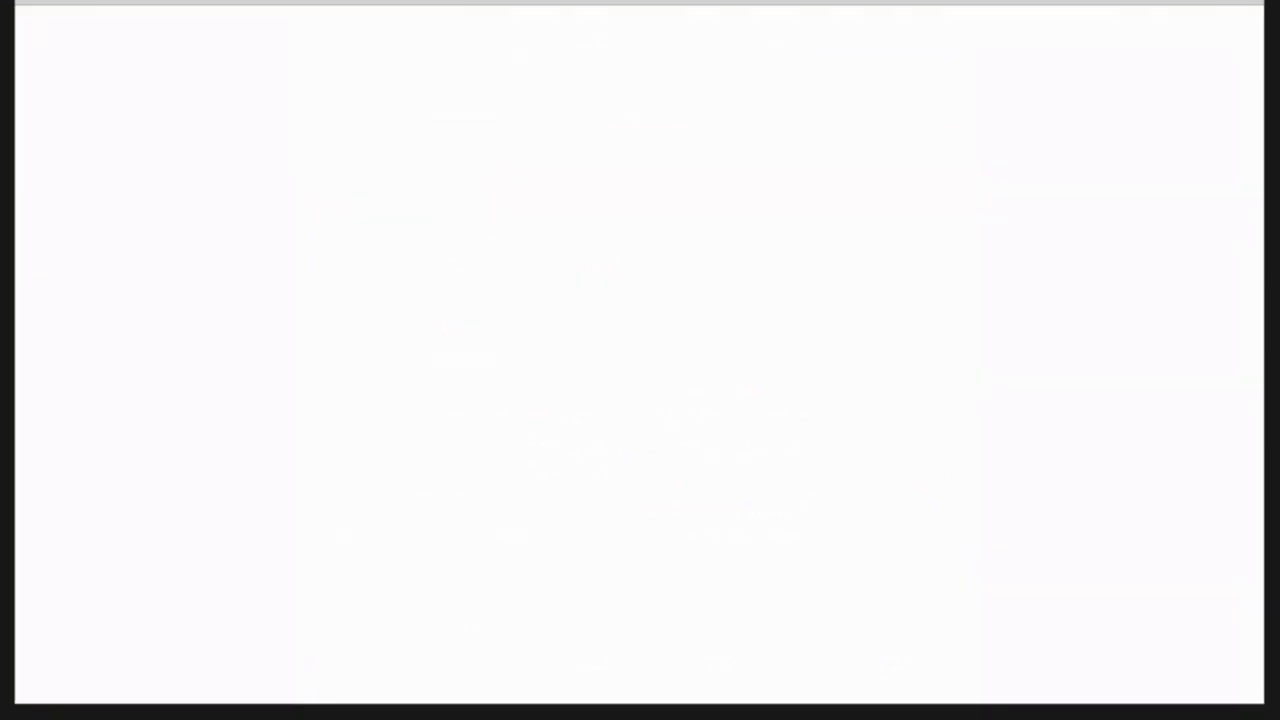
key("super+v")
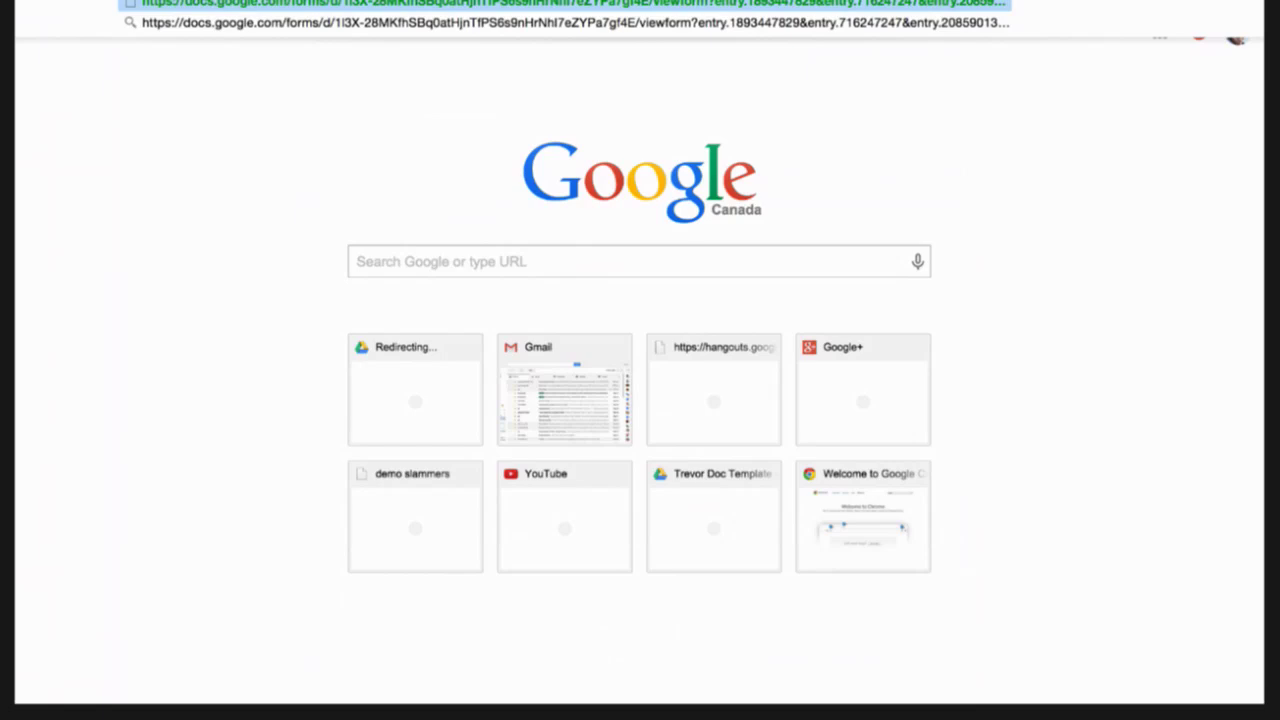
key("Return")
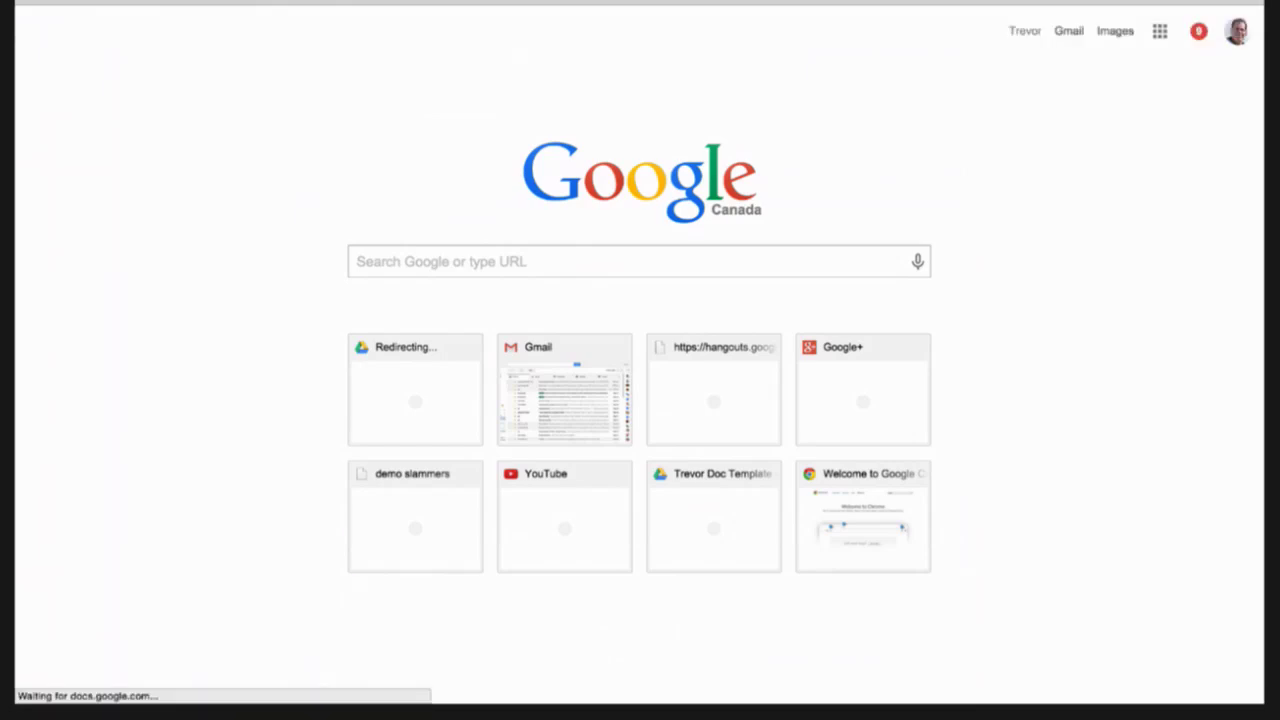
Step: Complete the attendee's name, email and phone fields, answer Yes to being contacted about other workshops, and submit the form
scroll(795, 184, "down", 2)
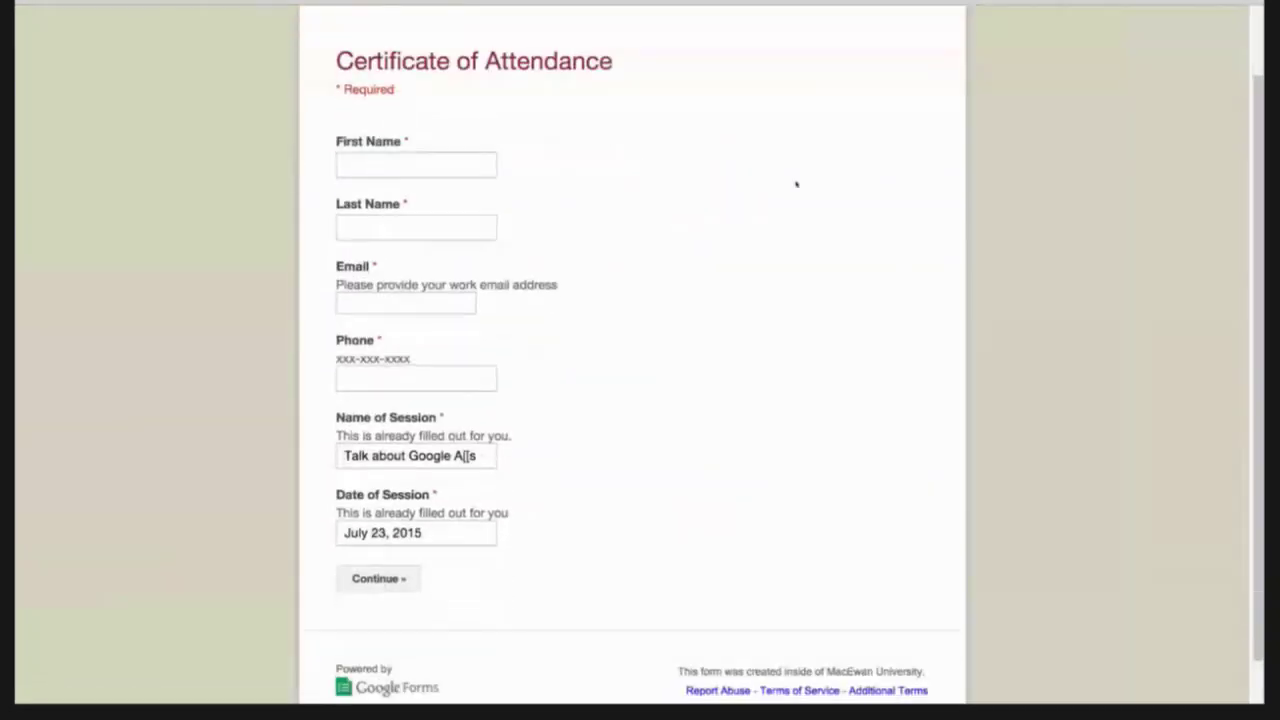
scroll(796, 184, "down", 1)
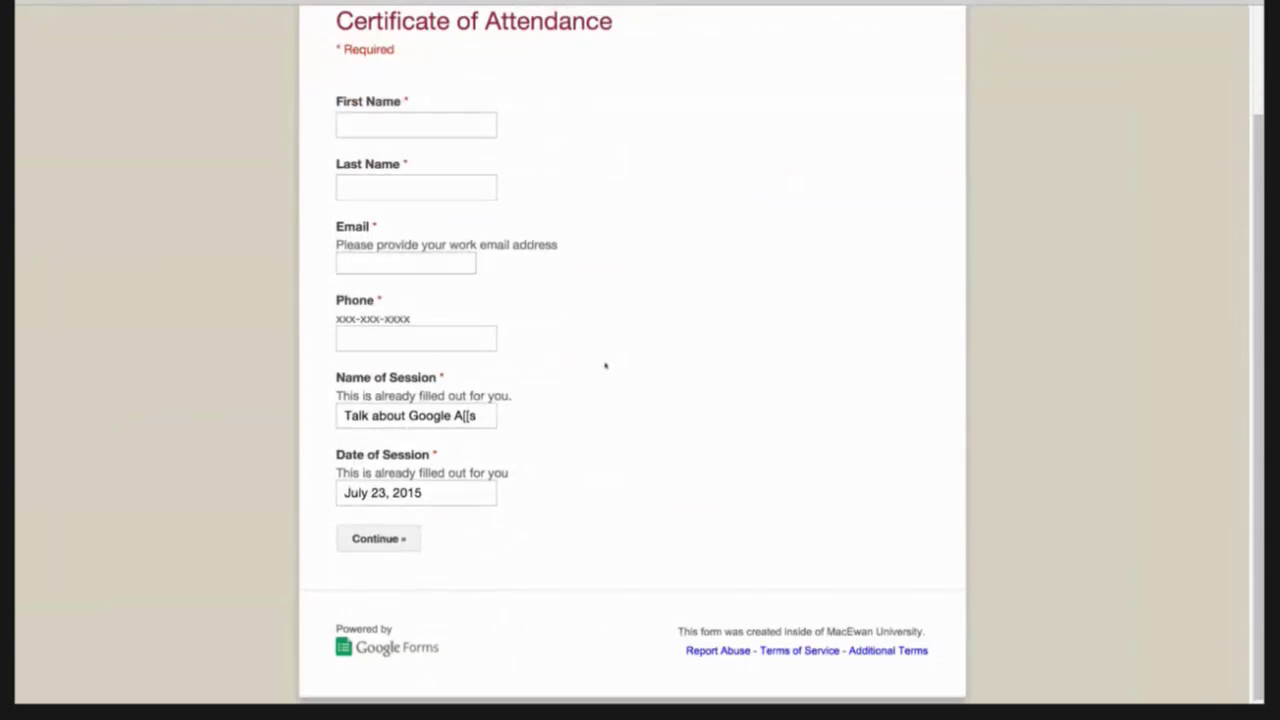
scroll(605, 366, "up", 1)
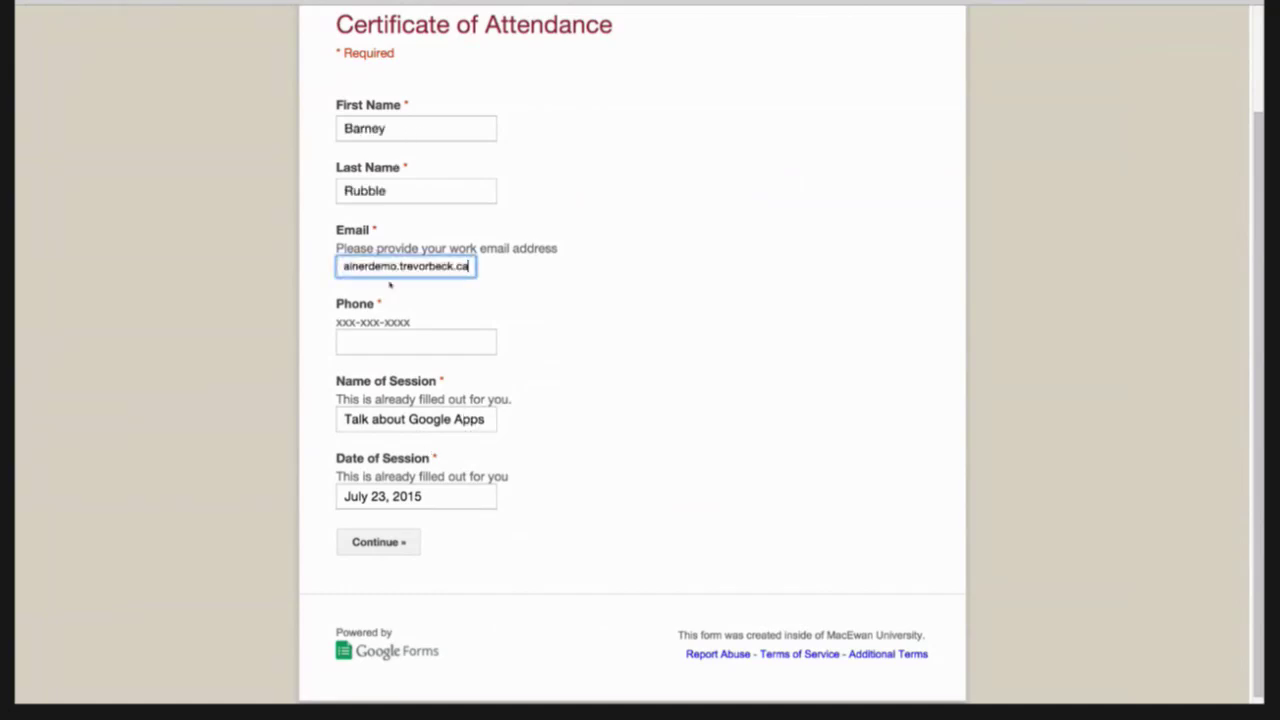
scroll(603, 343, "down", 1)
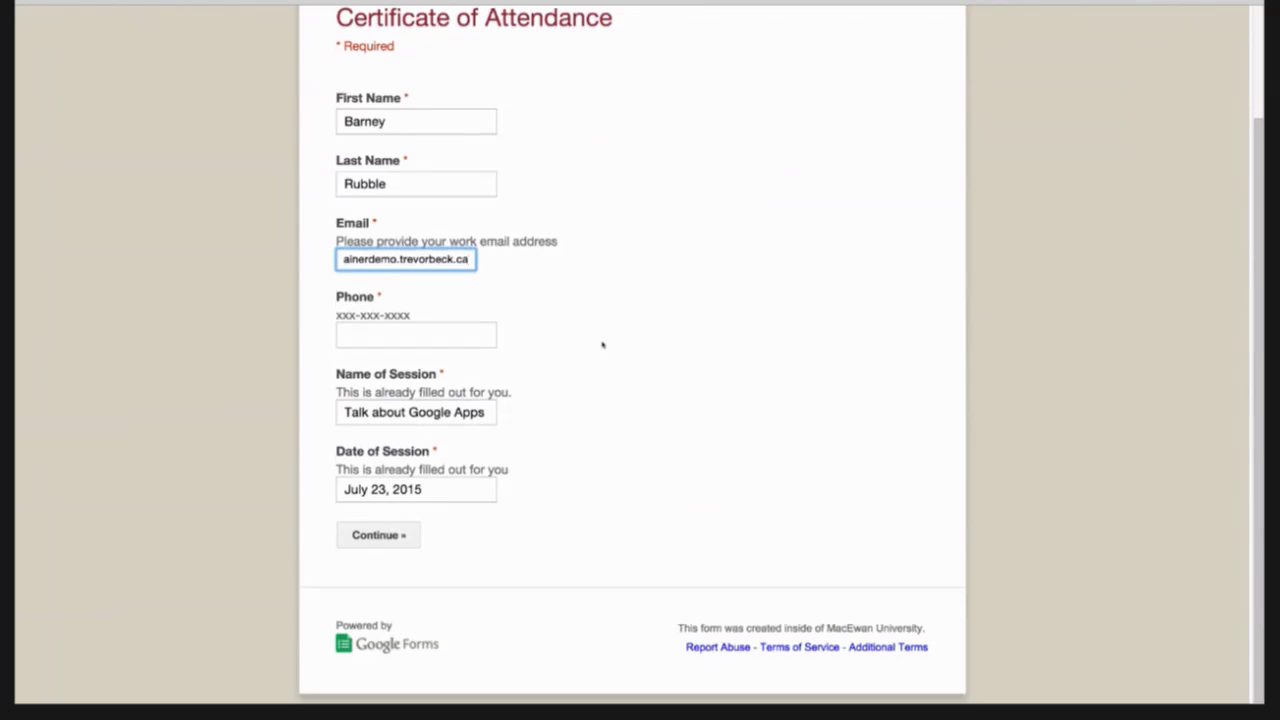
key("Tab")
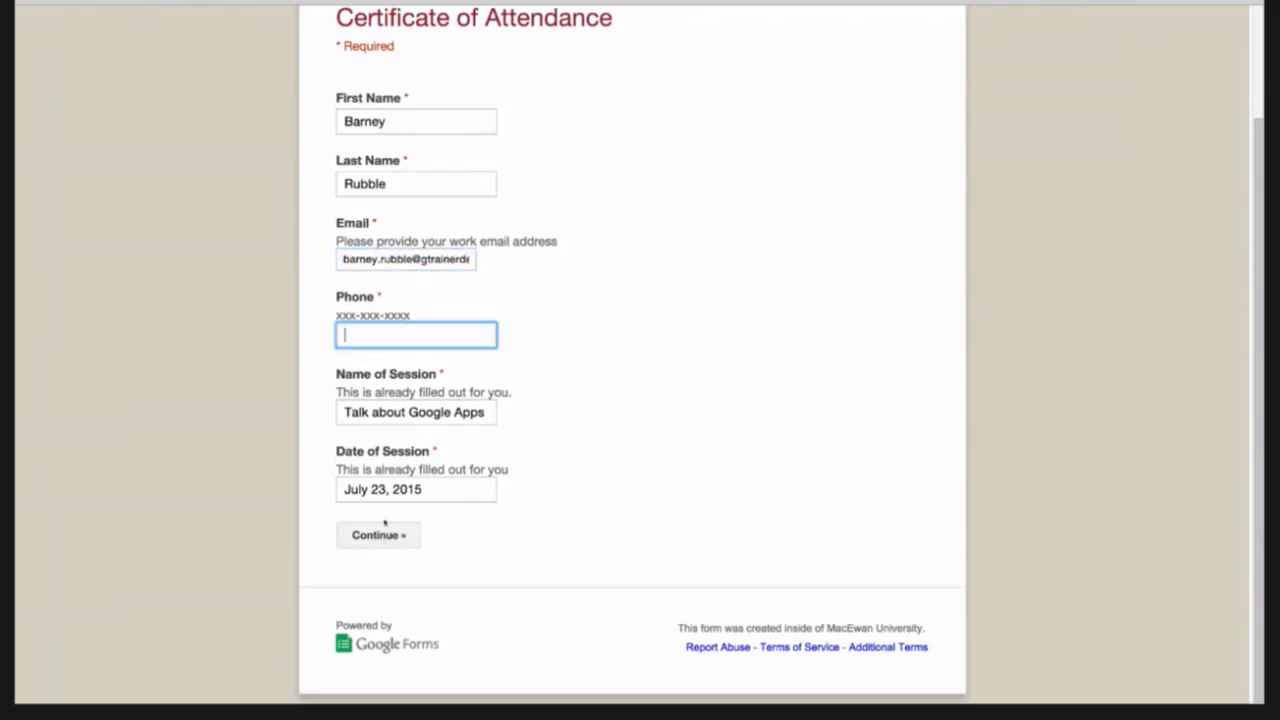
type("555-")
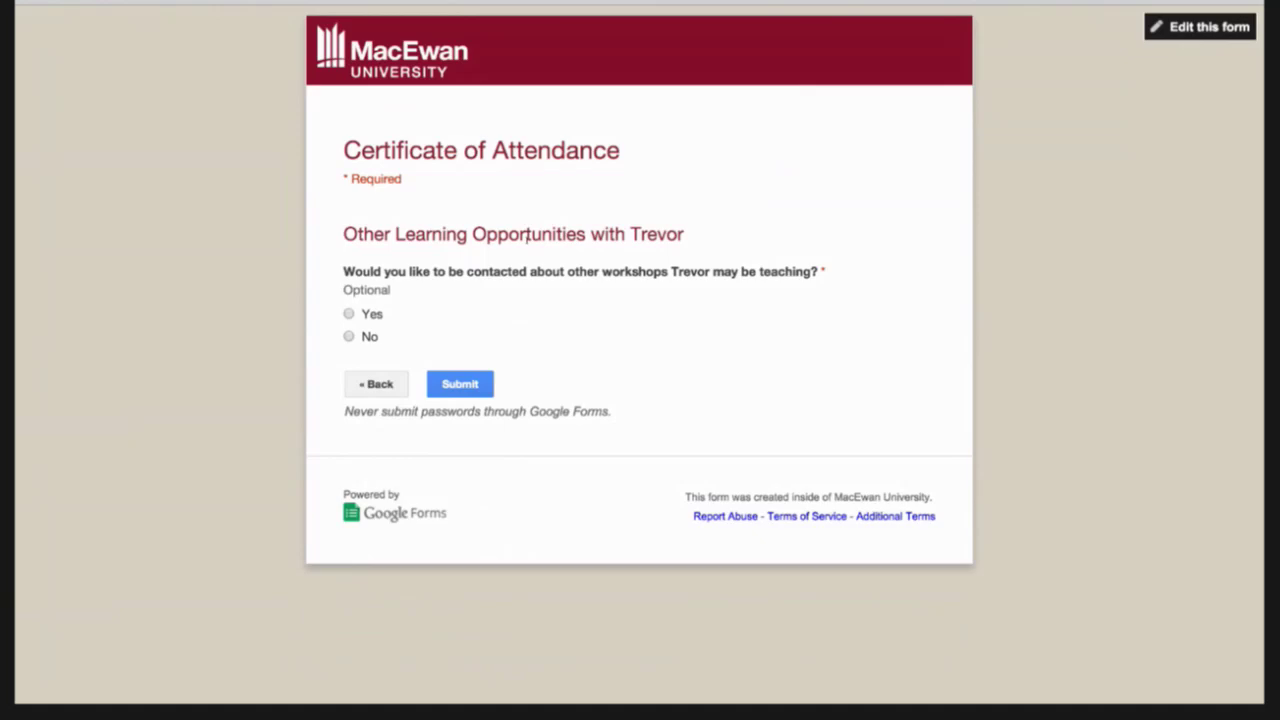
left_click(349, 314)
left_click(483, 380)
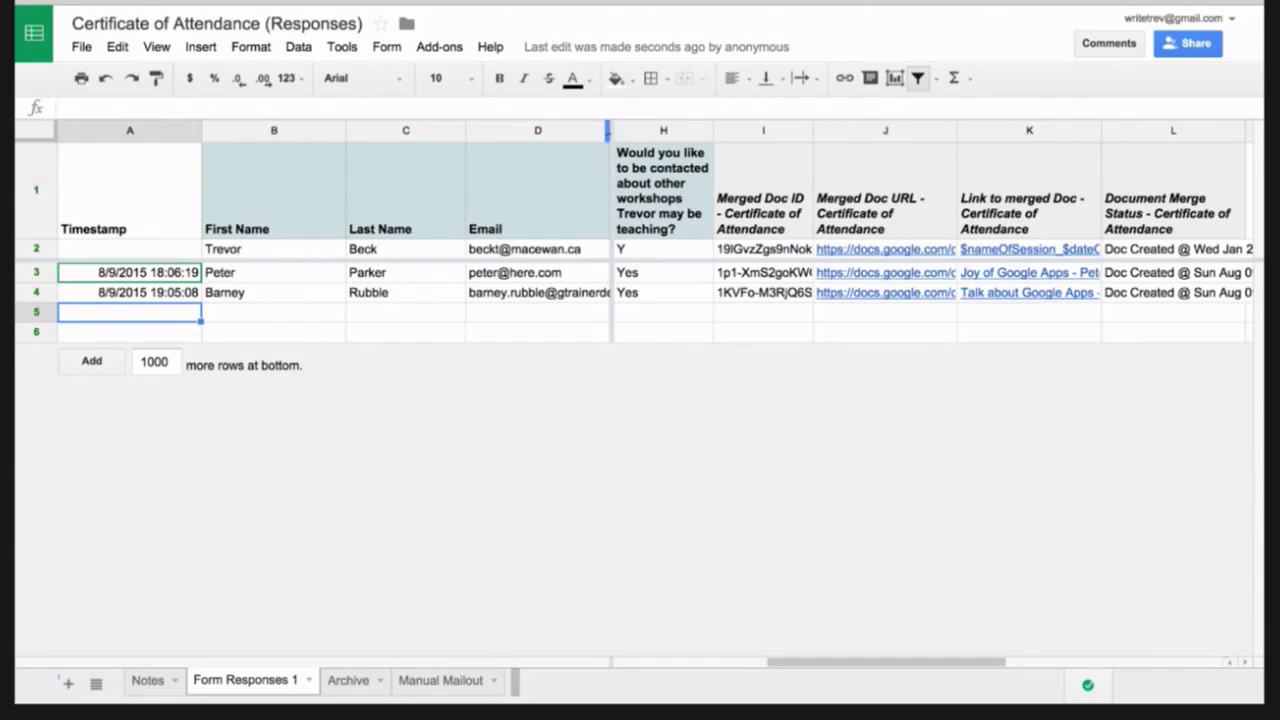
Step: Set the response sheet's frozen columns to end after column C and review the session and merged document columns
left_click_drag(607, 130, 343, 177)
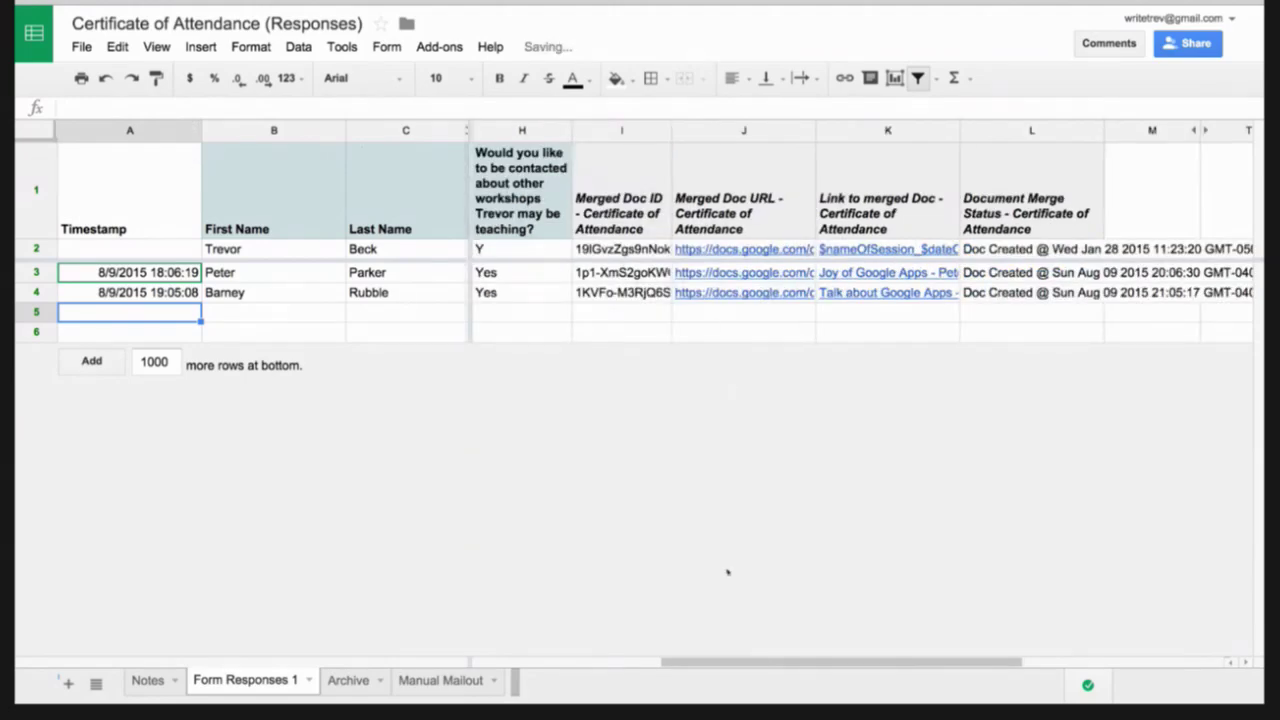
left_click_drag(700, 662, 465, 643)
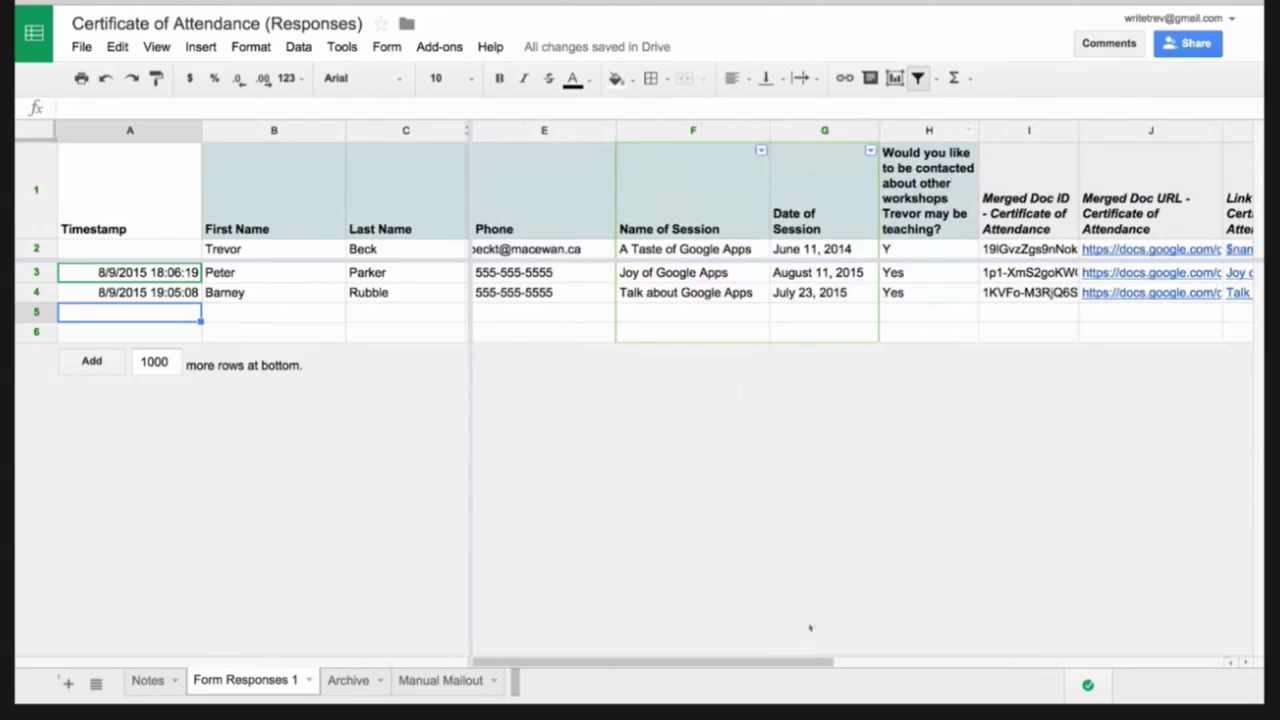
left_click_drag(806, 661, 1038, 631)
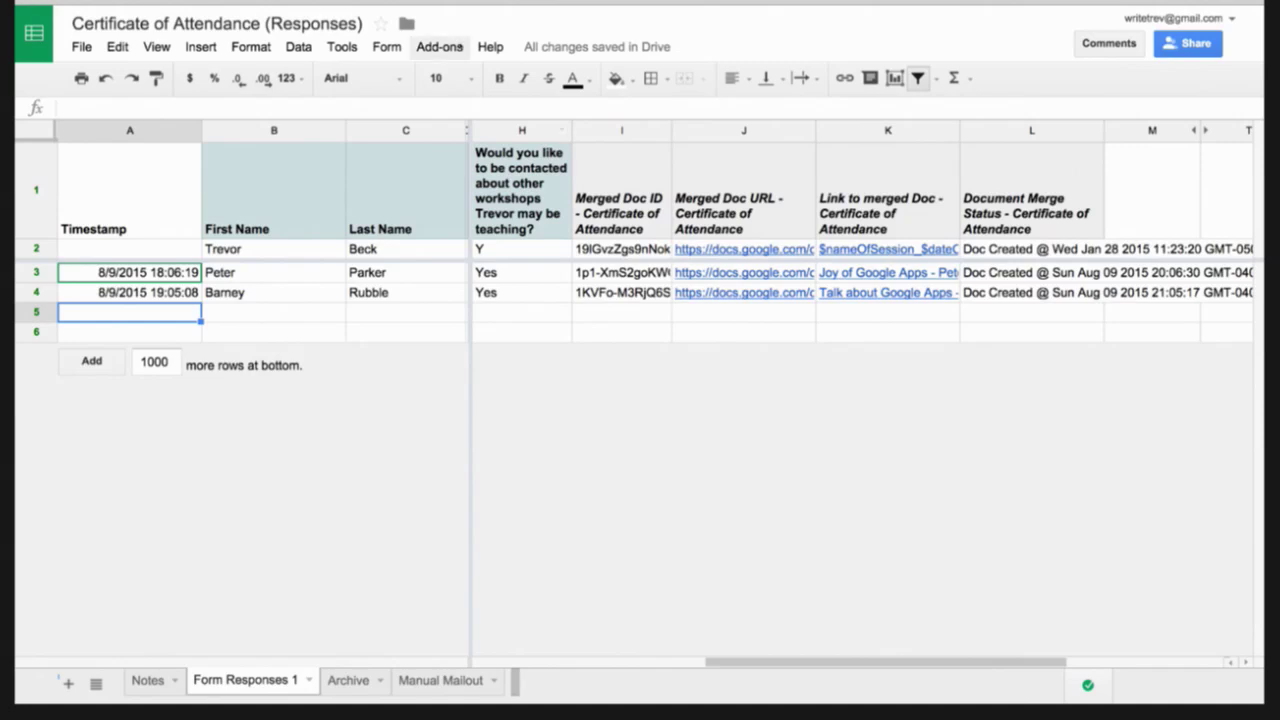
Step: Launch the autoCrat add-on and open the Certificate of Attendance merge job for editing
left_click(440, 47)
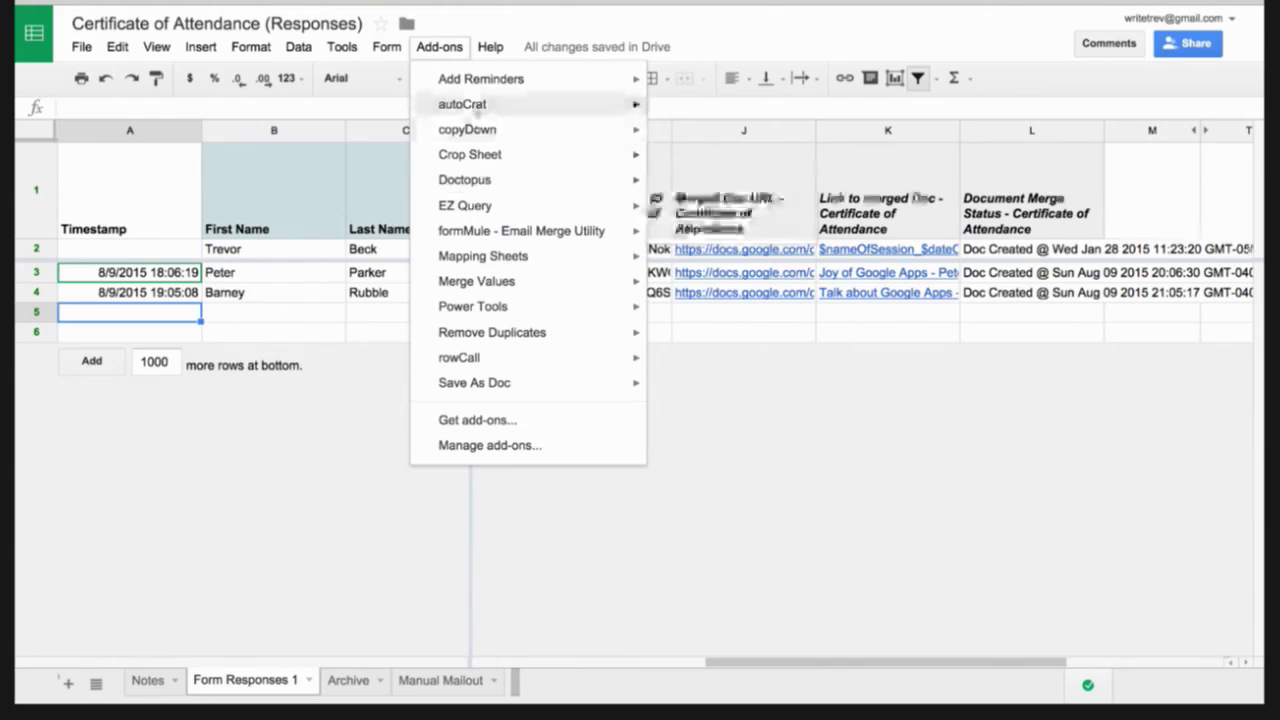
mouse_move(478, 110)
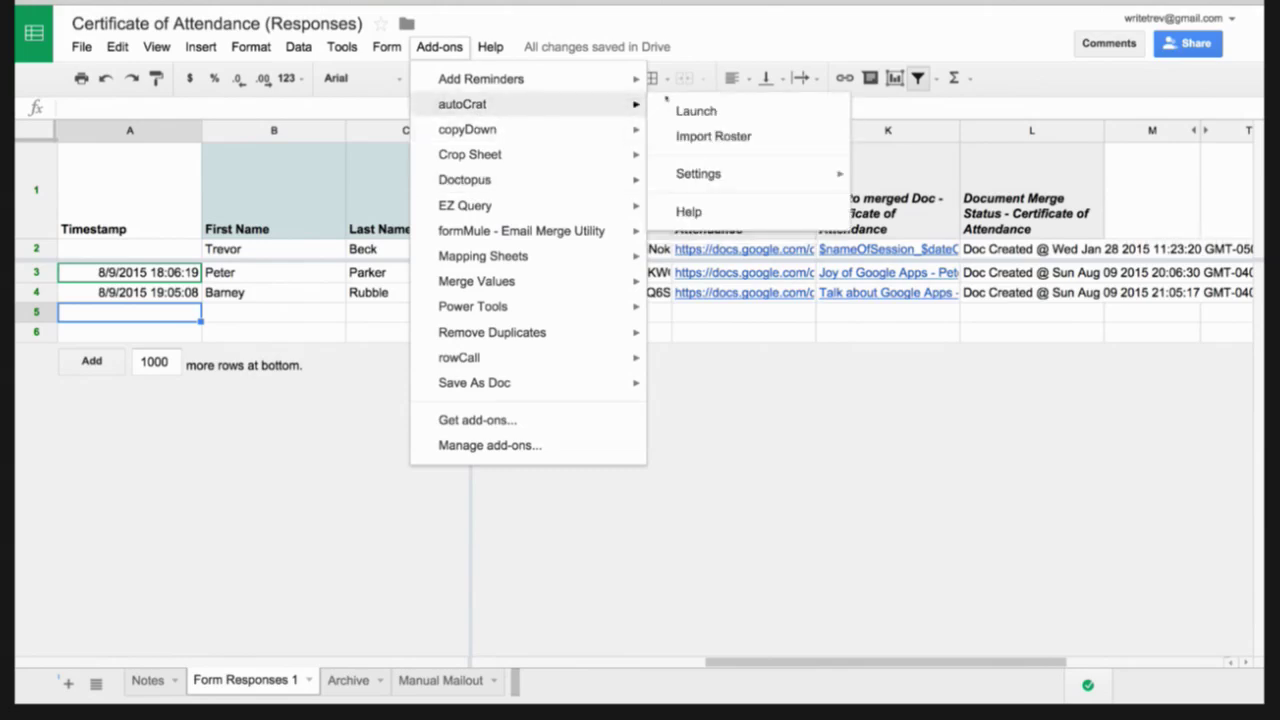
left_click(680, 110)
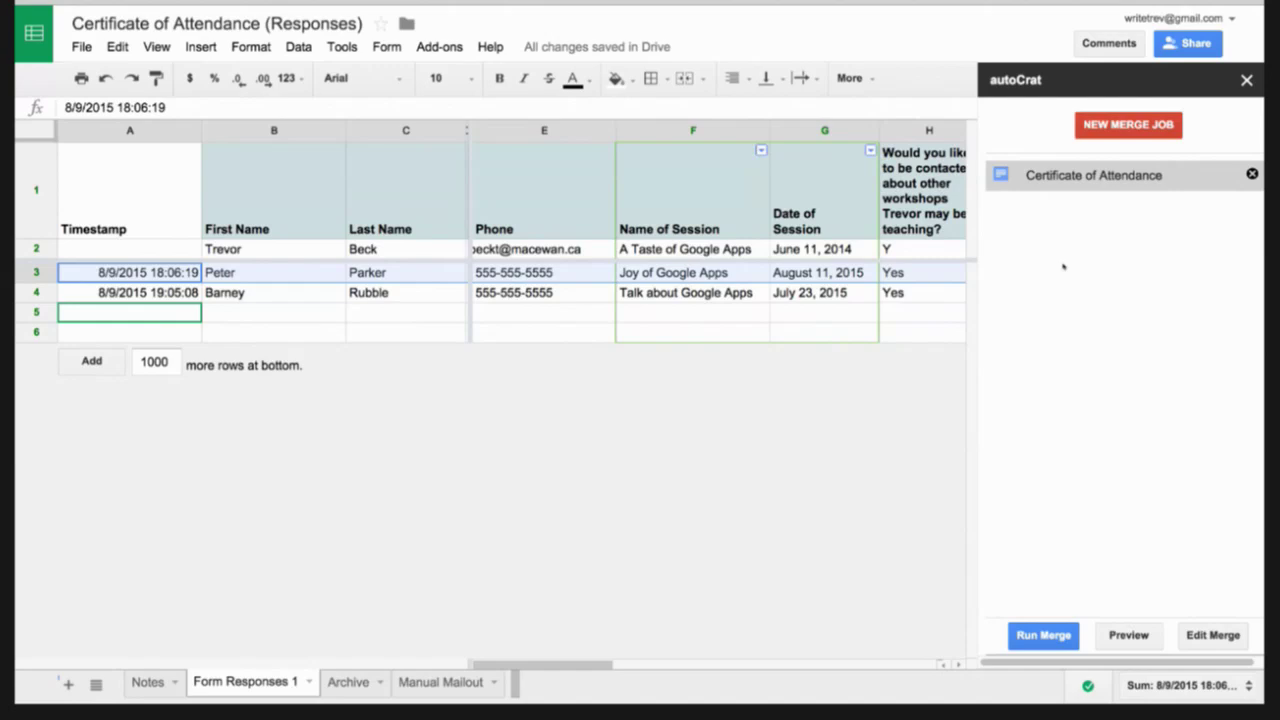
left_click(1049, 176)
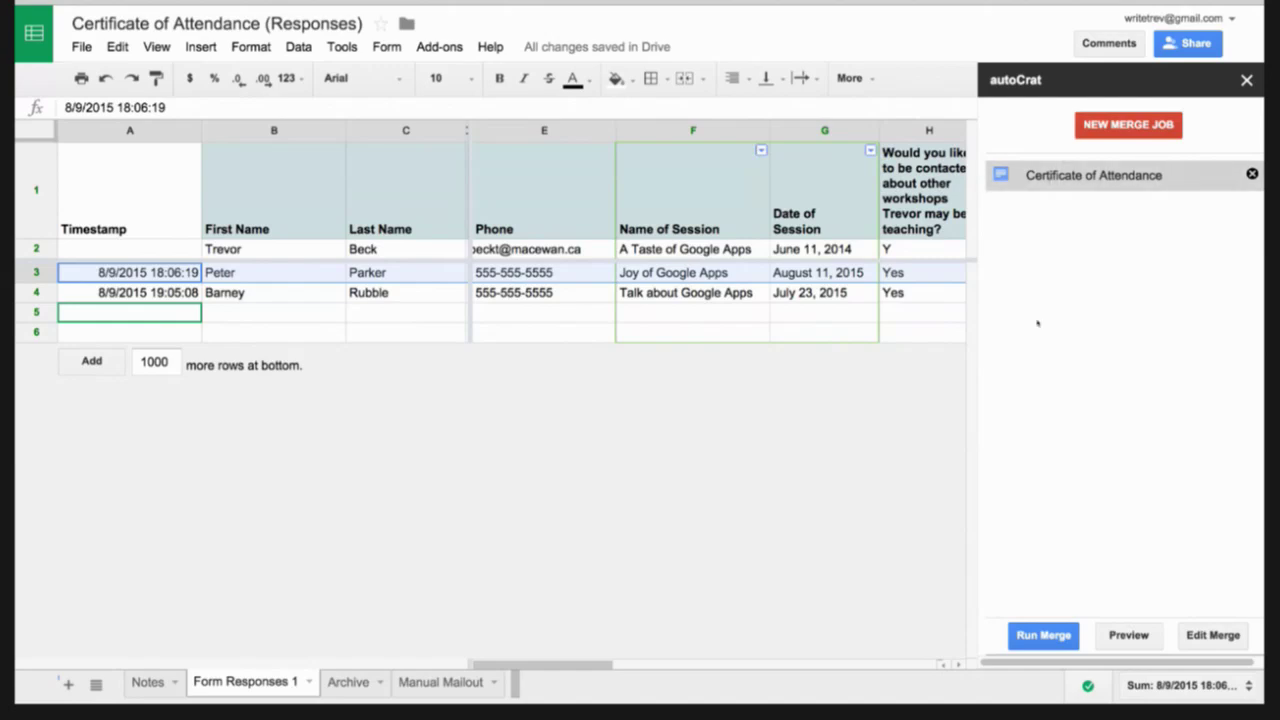
left_click(1210, 635)
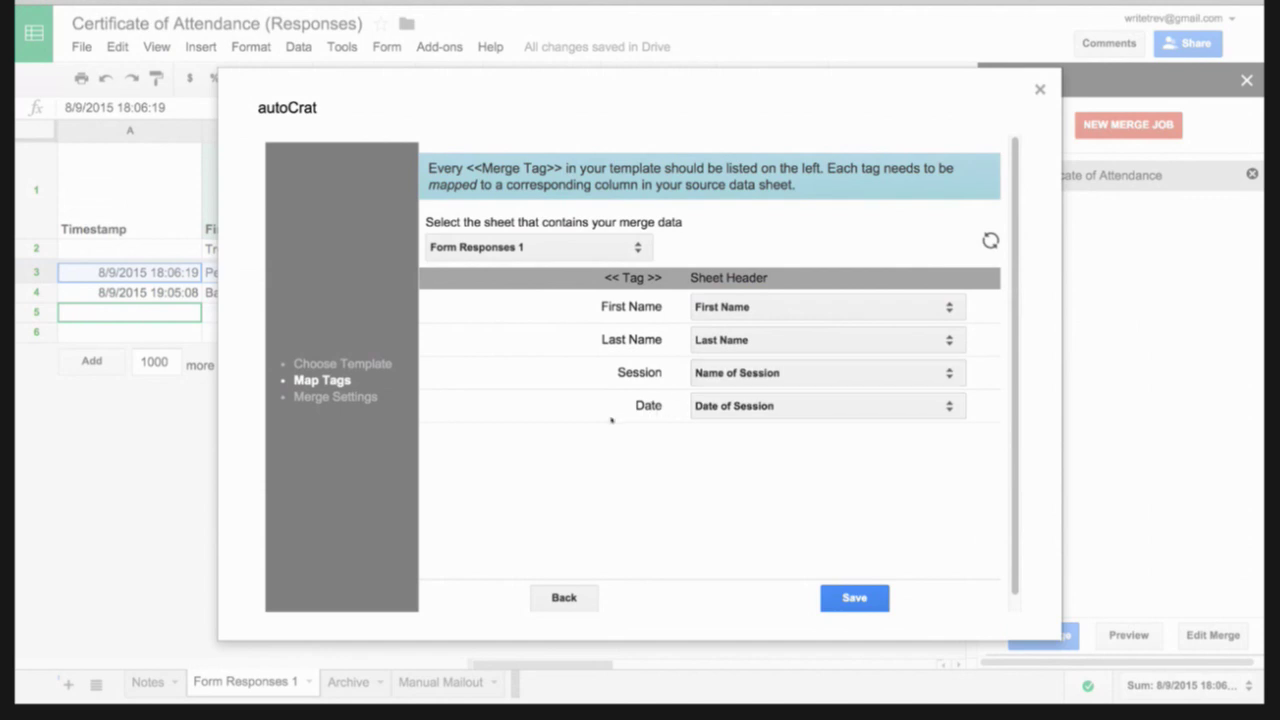
Step: Save the merge tag mapping and select the whole file naming convention in the merge settings
left_click(854, 597)
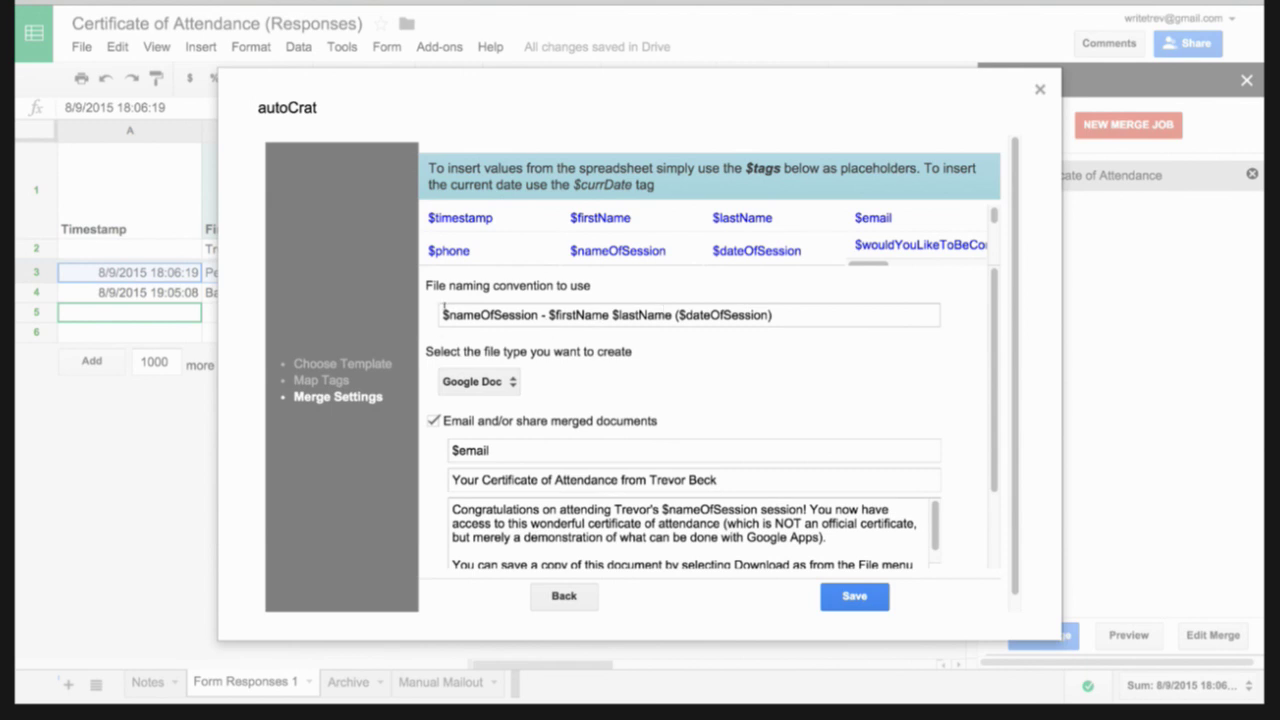
left_click(552, 313)
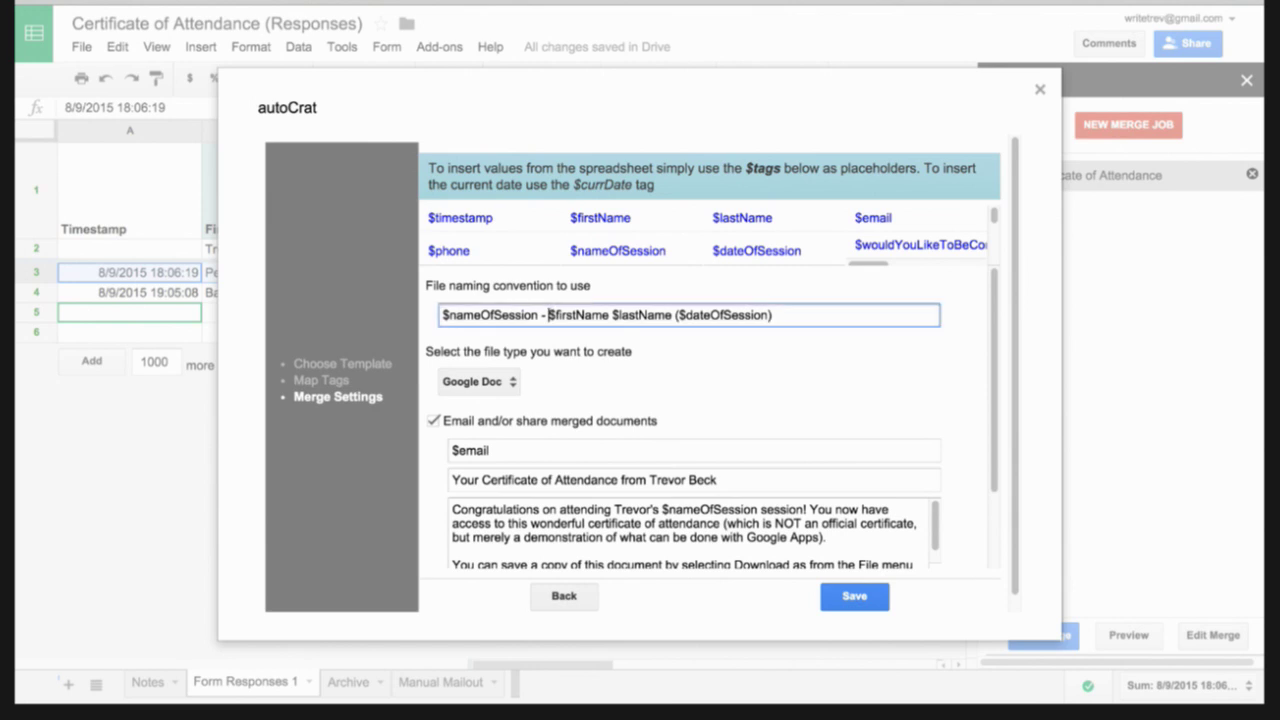
key("ctrl+a")
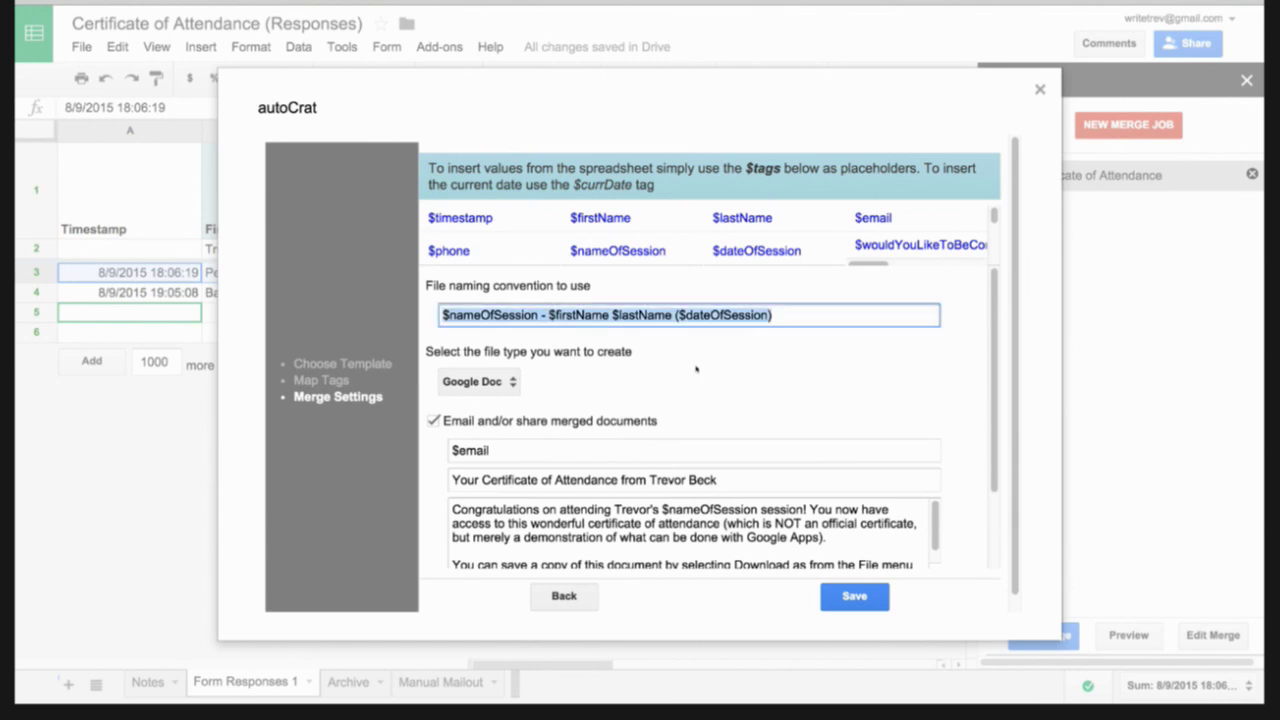
Step: Check the file types available for the merged certificates and keep Google Doc as the output type
left_click(696, 369)
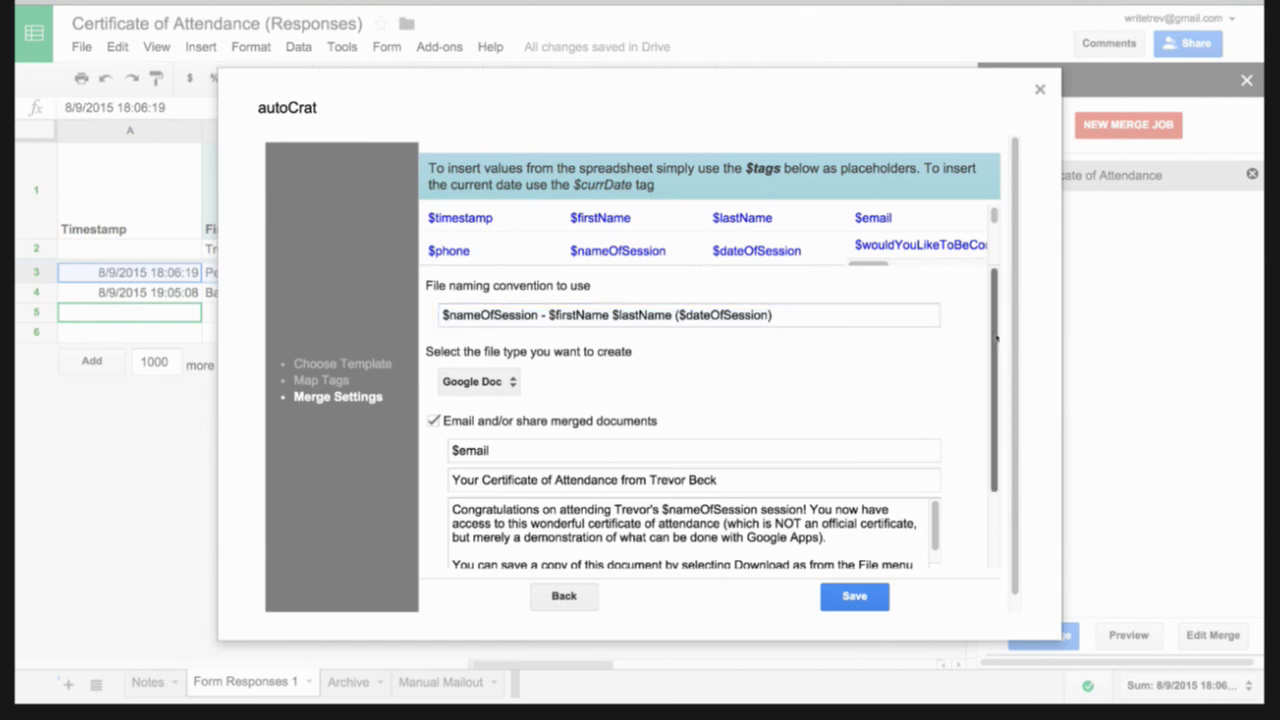
left_click_drag(994, 338, 996, 384)
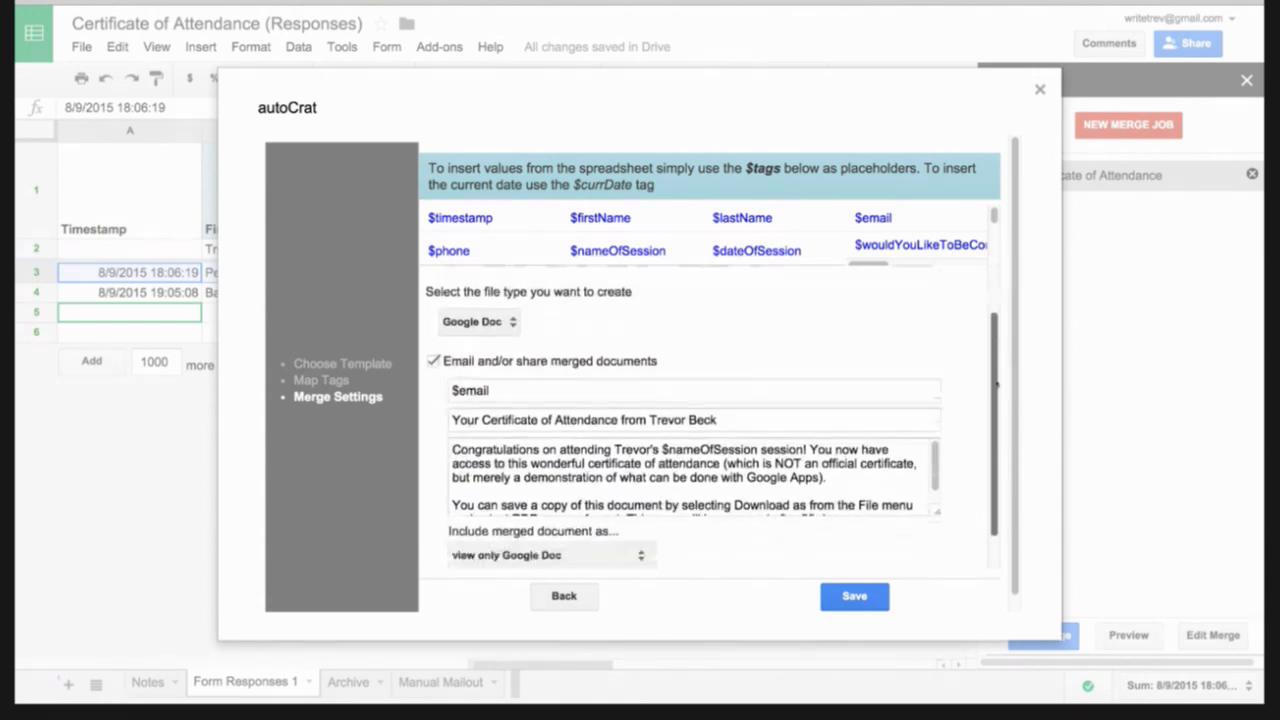
left_click(513, 324)
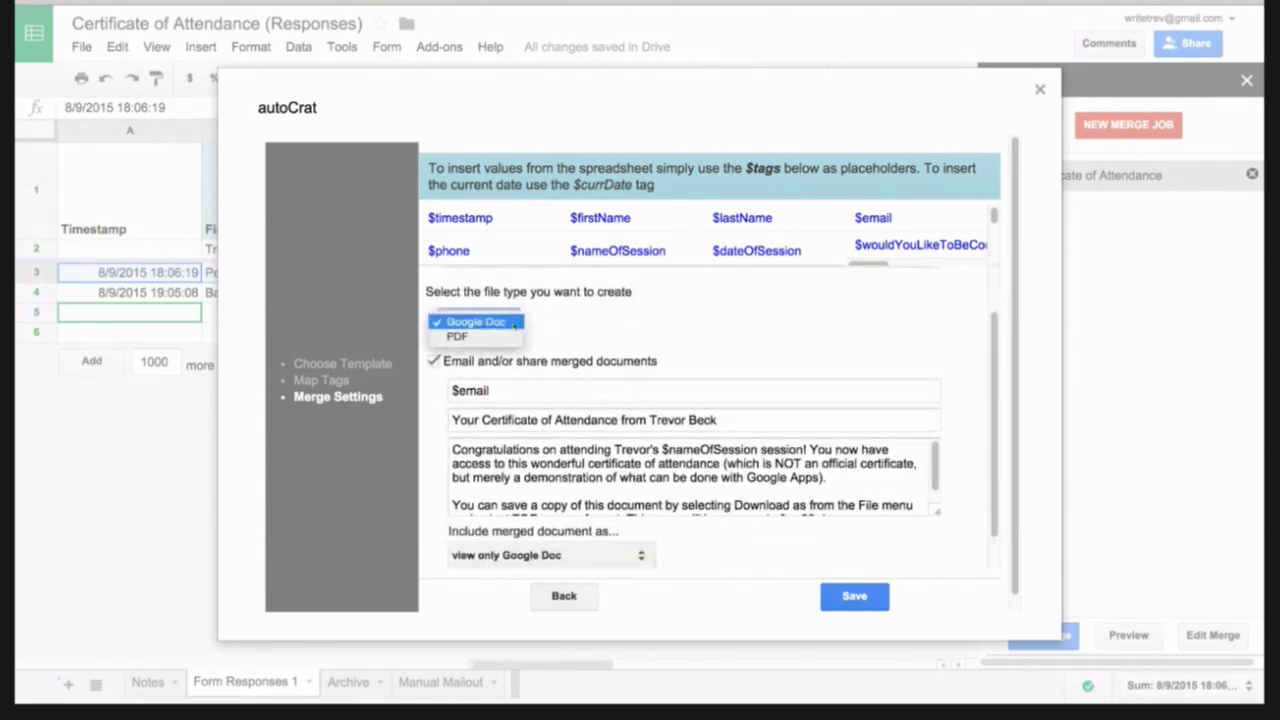
left_click(604, 316)
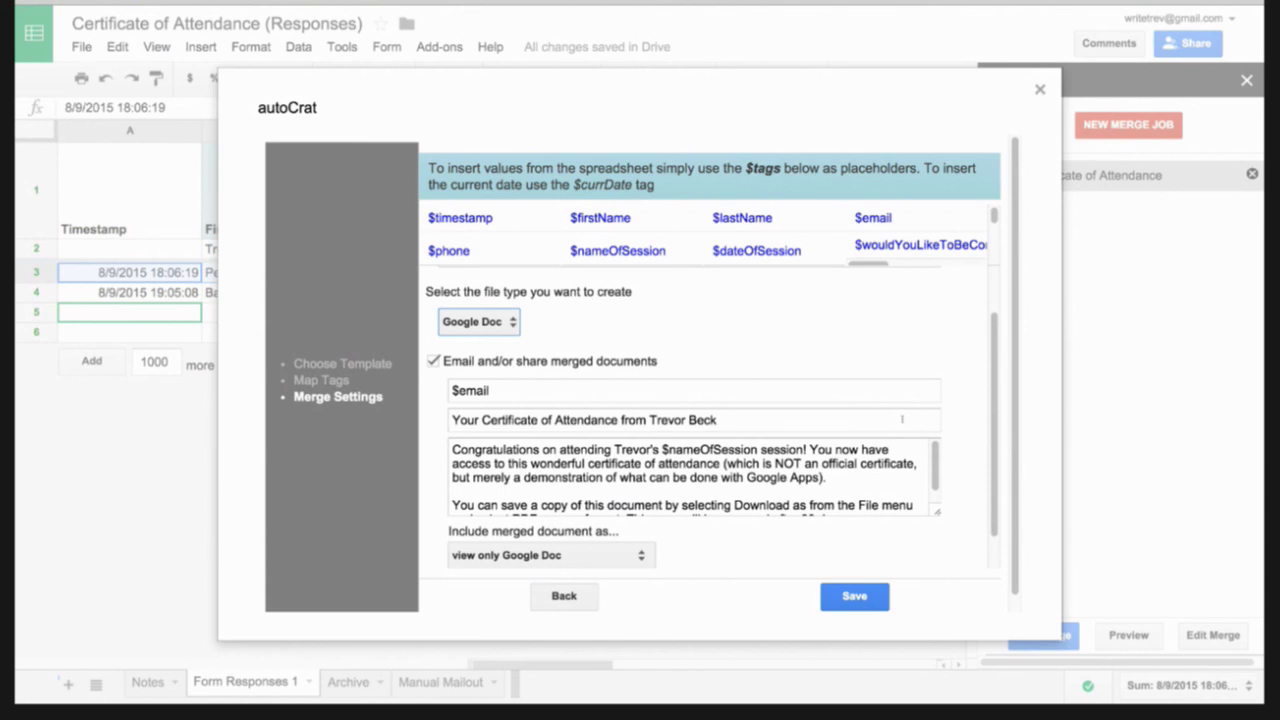
Step: Enlarge the email message box to show its full text and select the $nameOfSession tag in the first sentence
left_click_drag(996, 400, 996, 415)
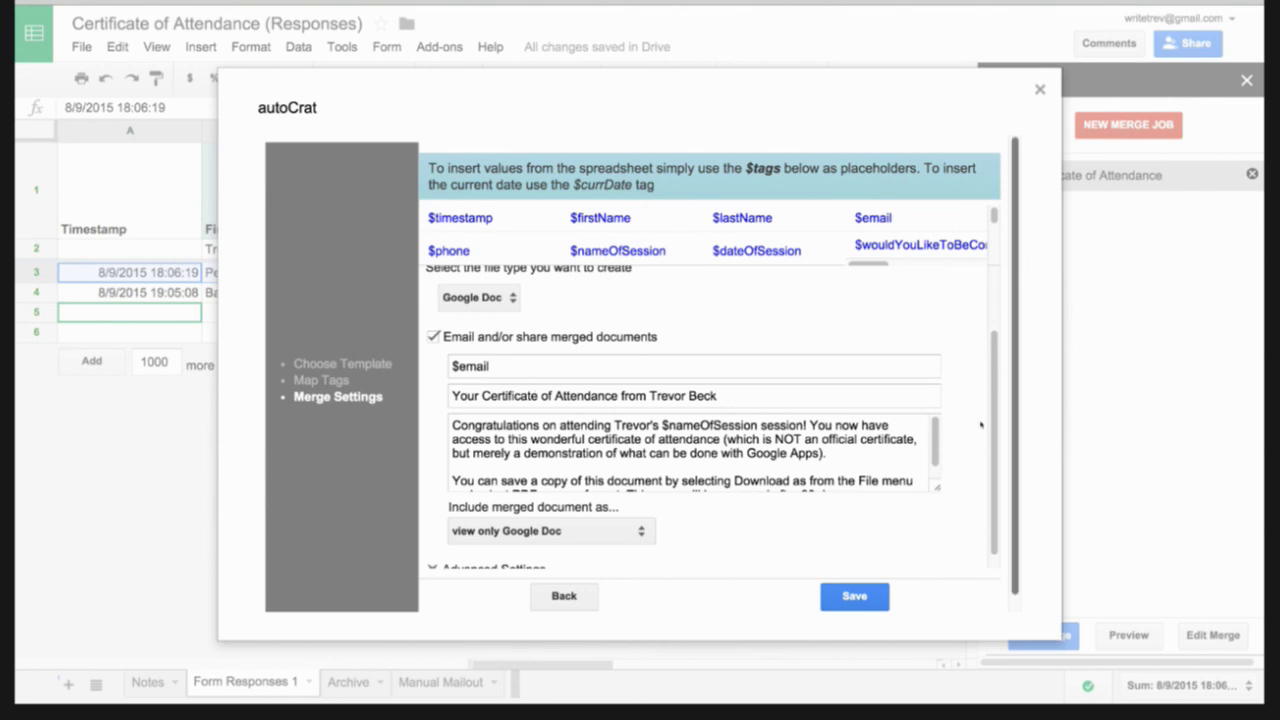
scroll(993, 415, "down", 1)
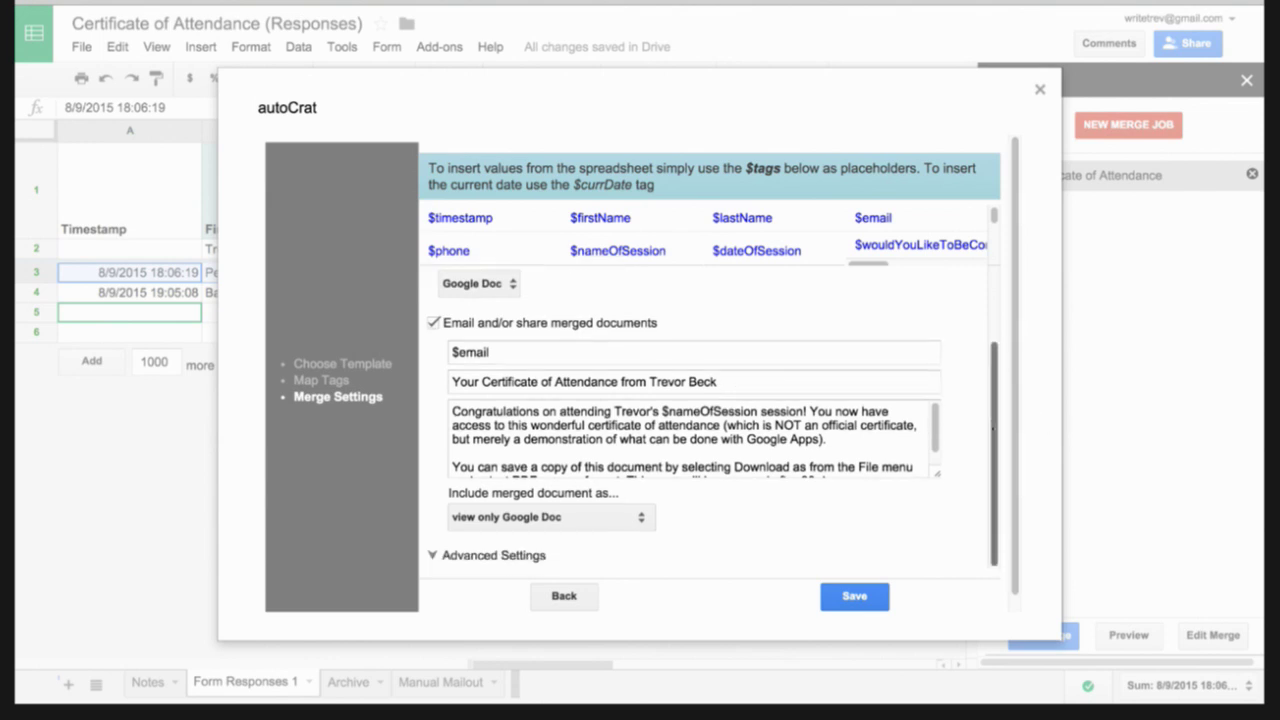
left_click_drag(938, 468, 938, 526)
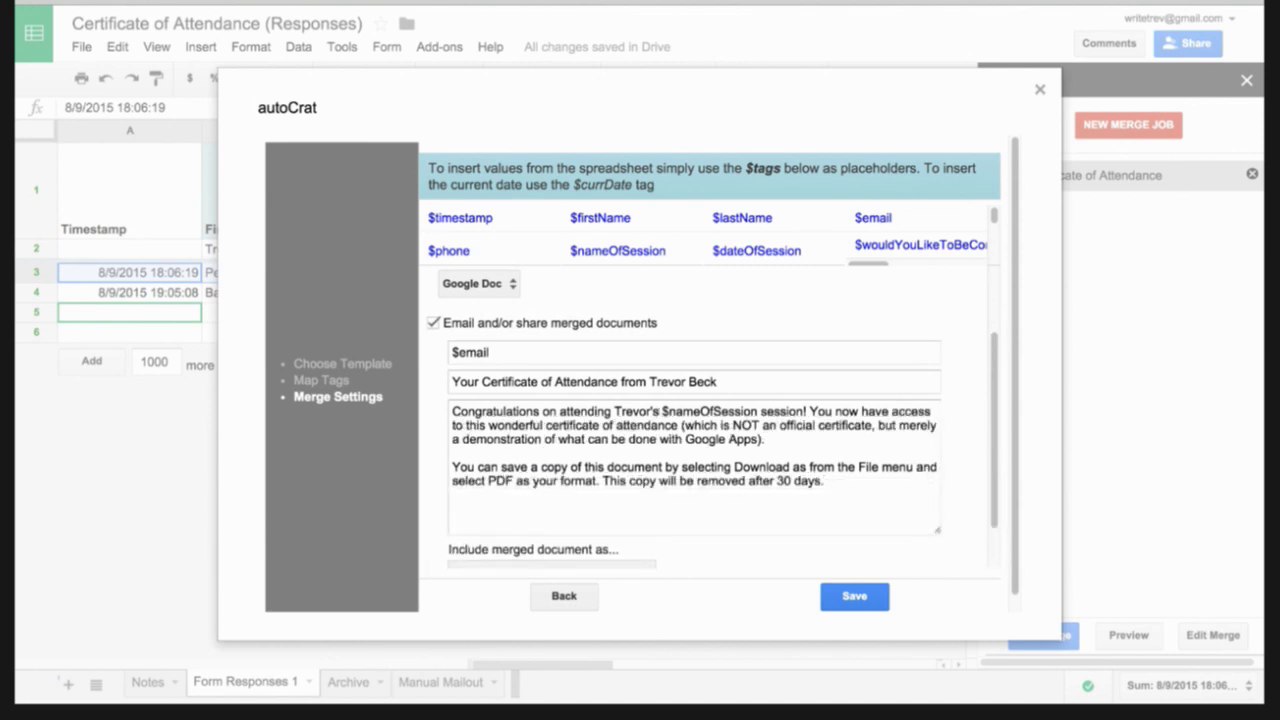
left_click_drag(660, 411, 757, 411)
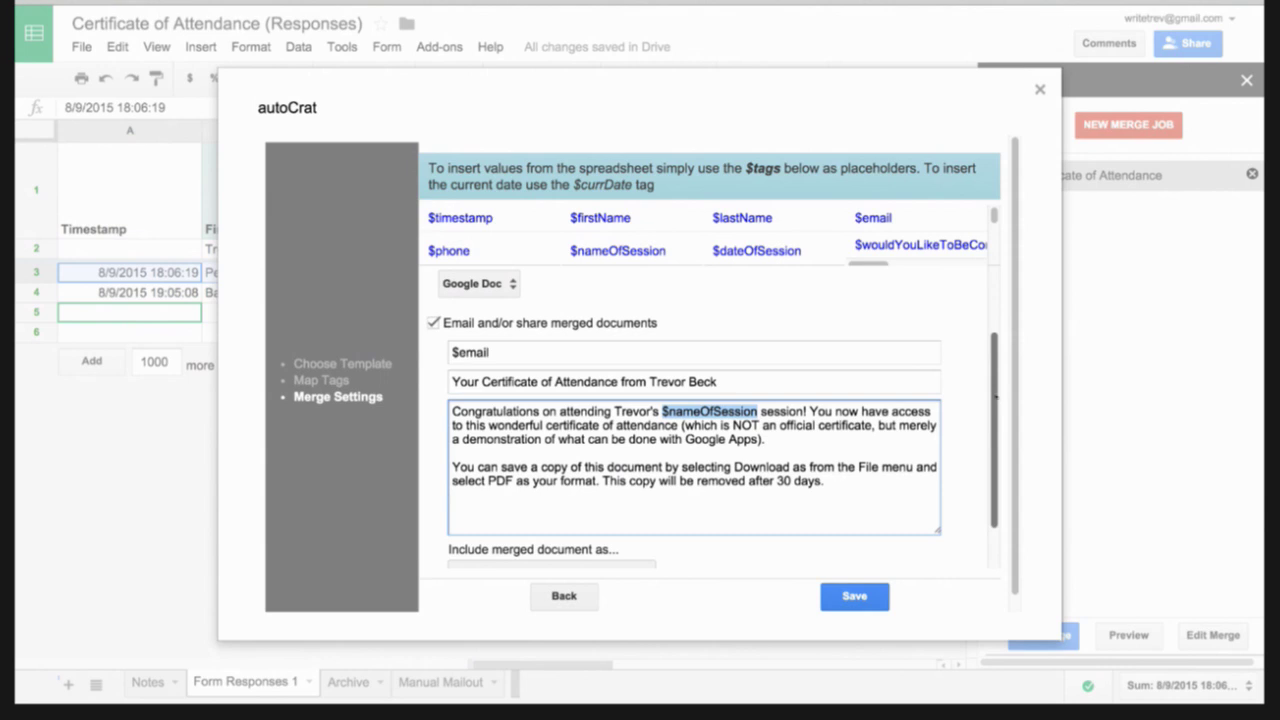
Step: Review the sharing options for including the merged document, keep view only Google Doc, and return to the email message text
left_click_drag(995, 398, 995, 437)
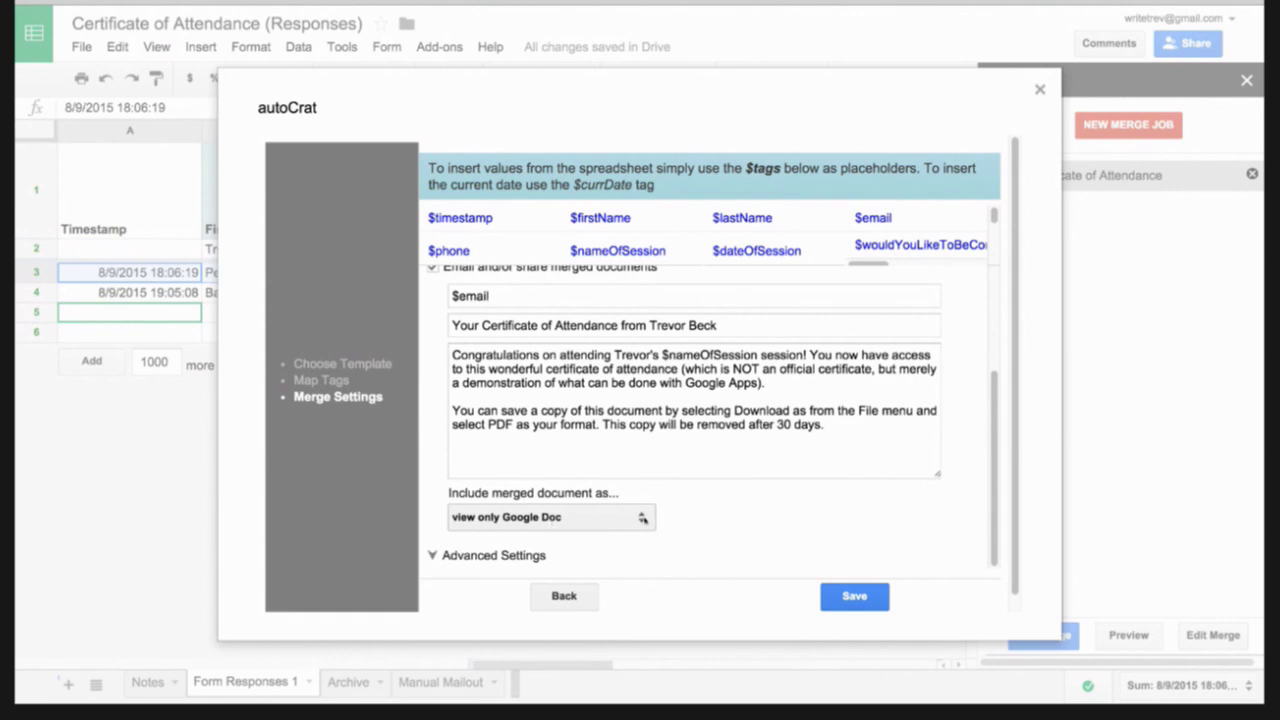
left_click(642, 518)
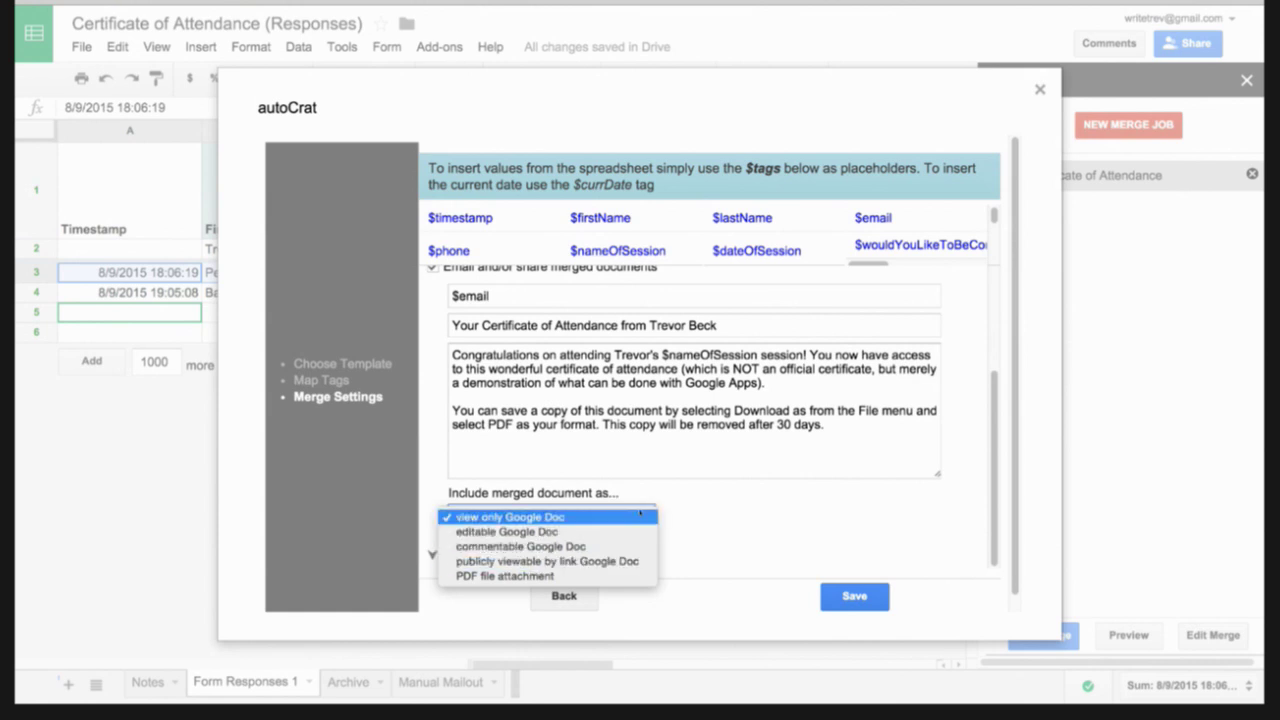
left_click(640, 515)
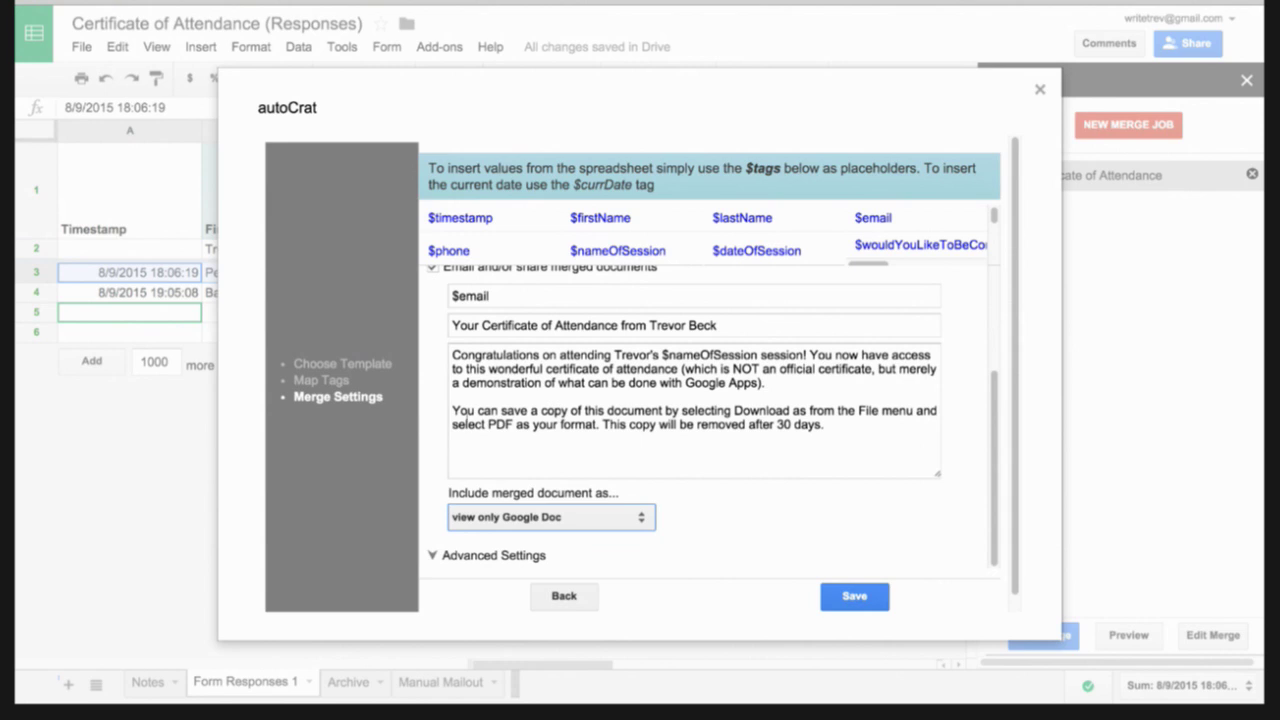
left_click(450, 410)
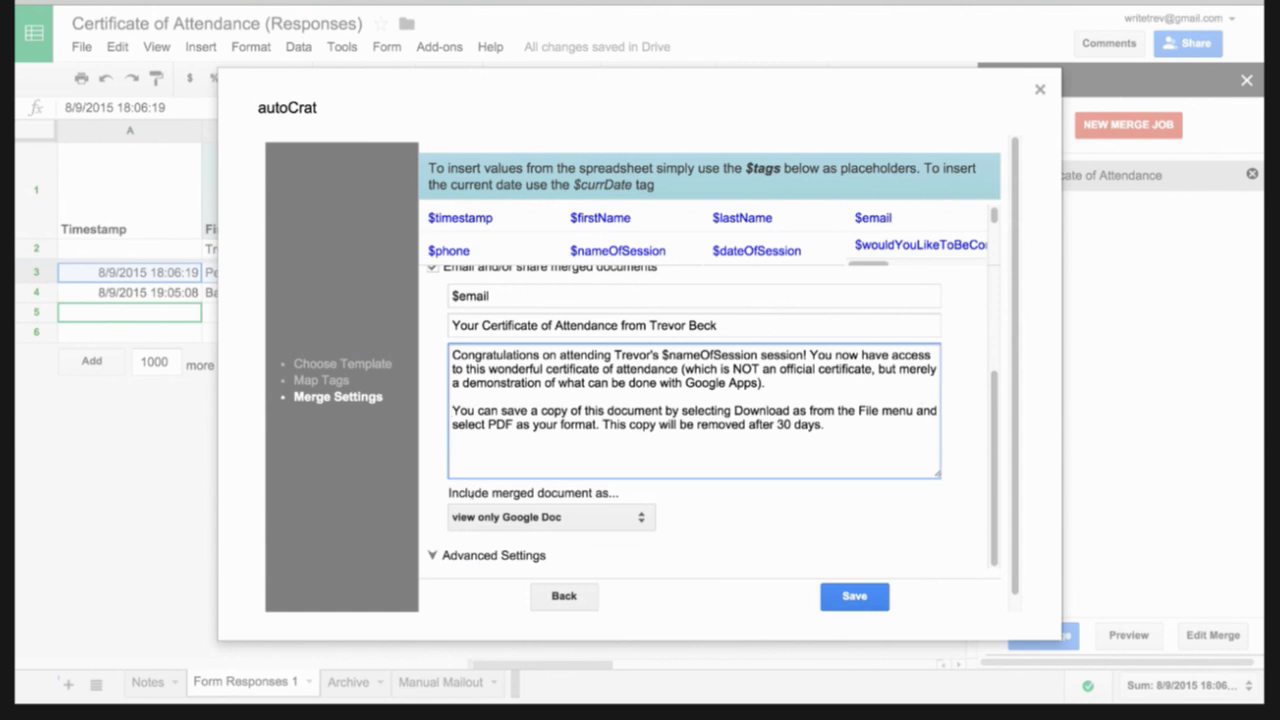
Step: Expand the advanced settings to review the conditional merge, destination folder and run trigger options, and close the merge settings and the autoCrat sidebar
left_click(433, 555)
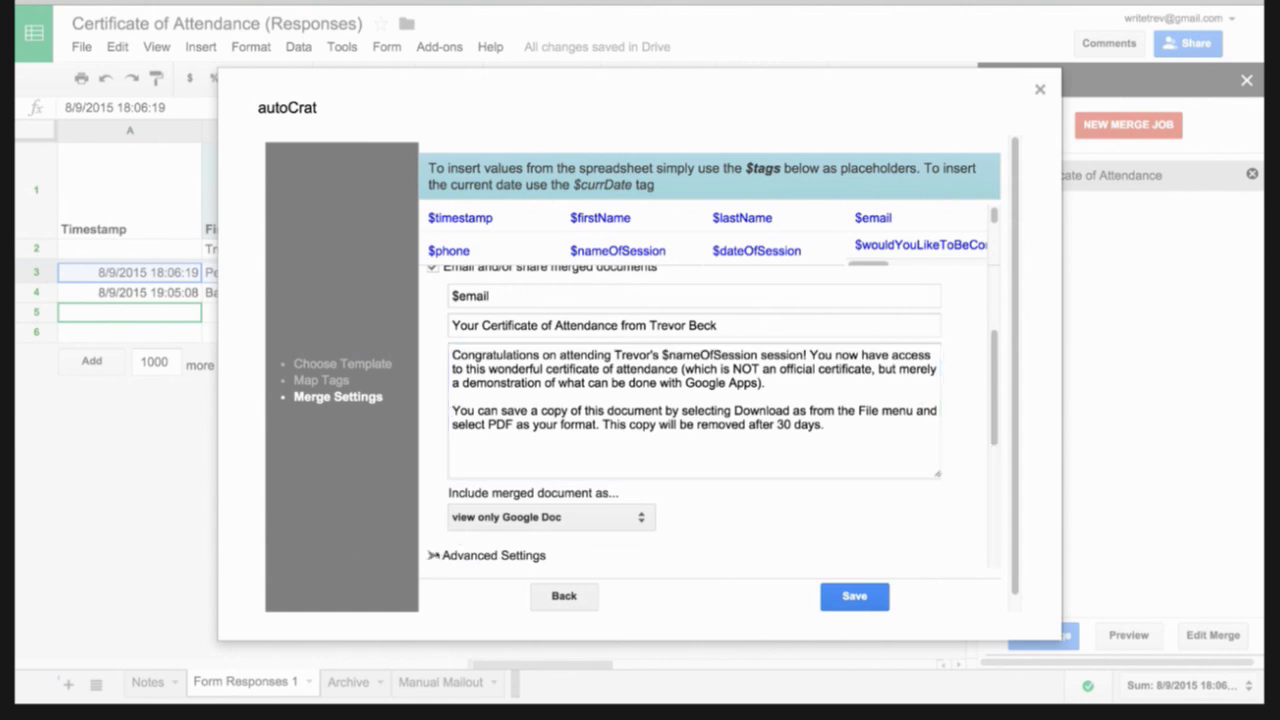
scroll(642, 400, "down", 5)
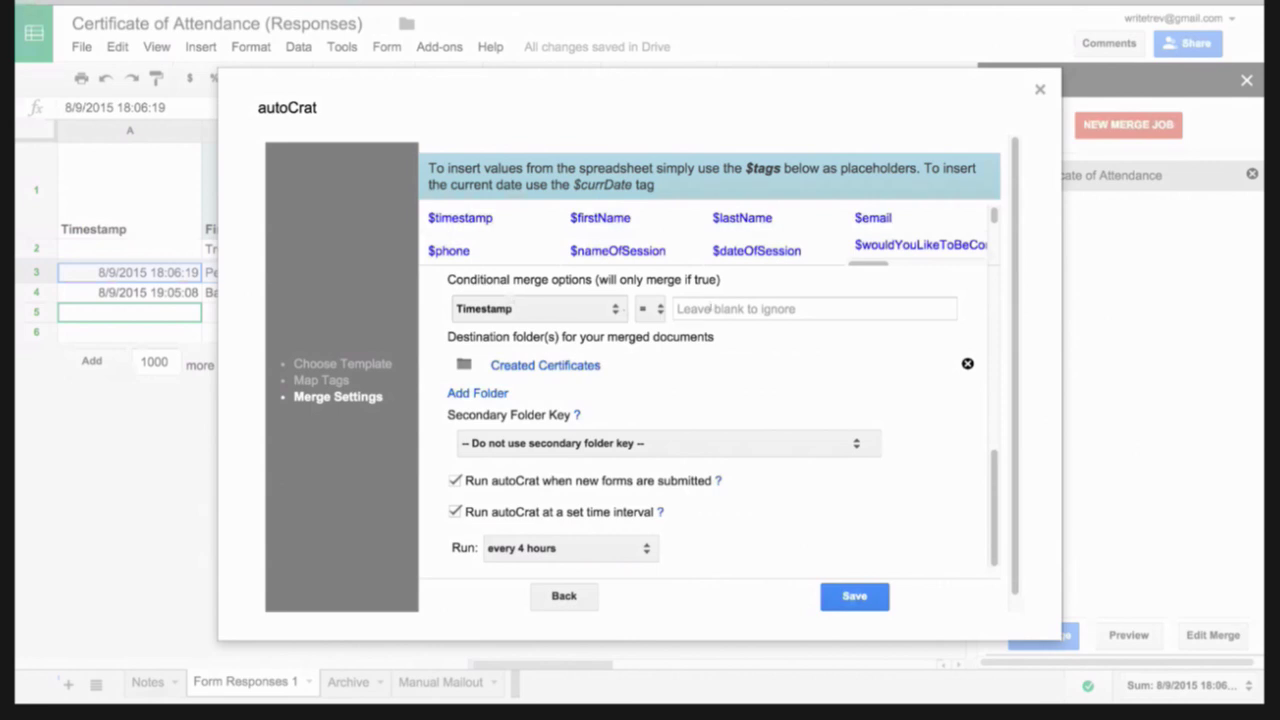
mouse_move(710, 309)
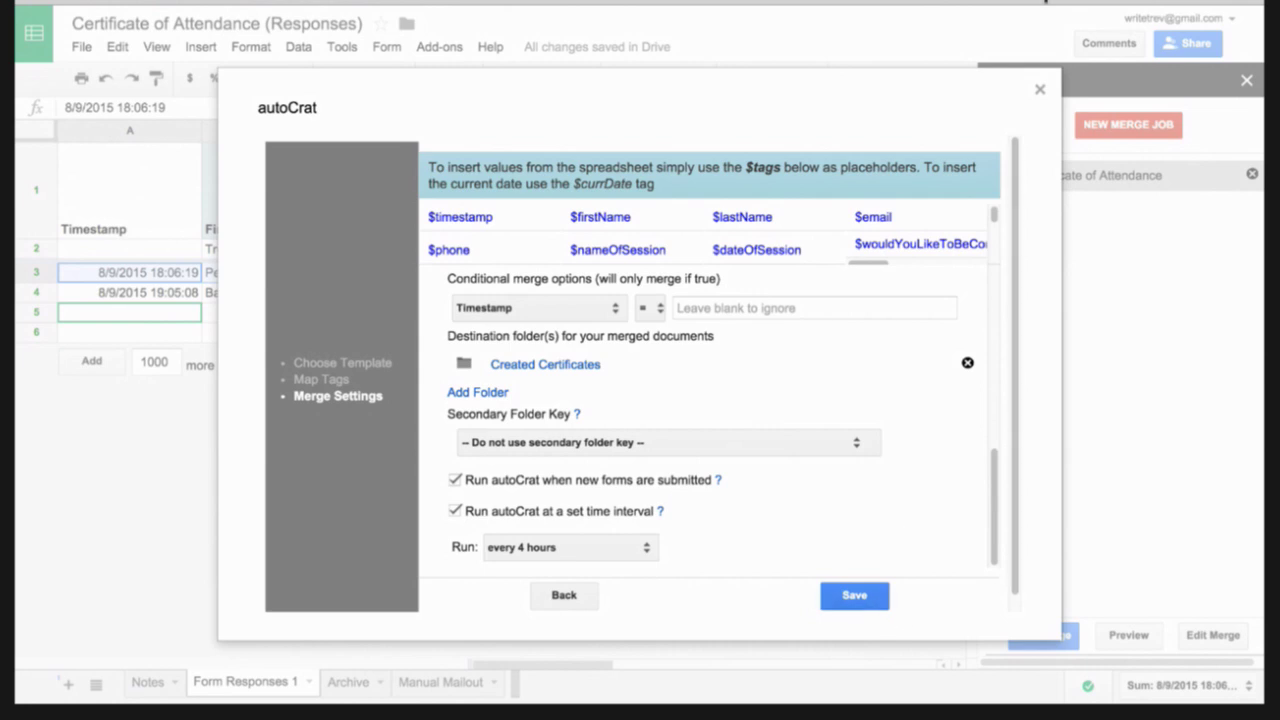
left_click(1038, 91)
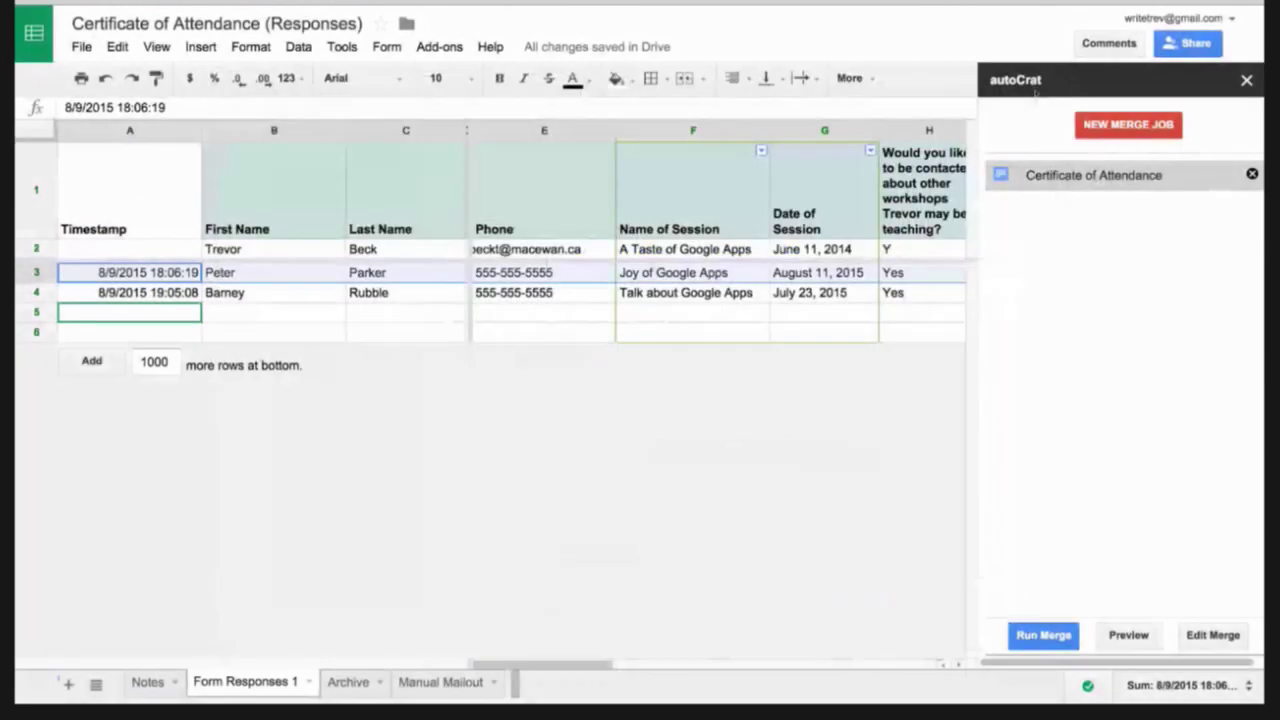
left_click(1246, 80)
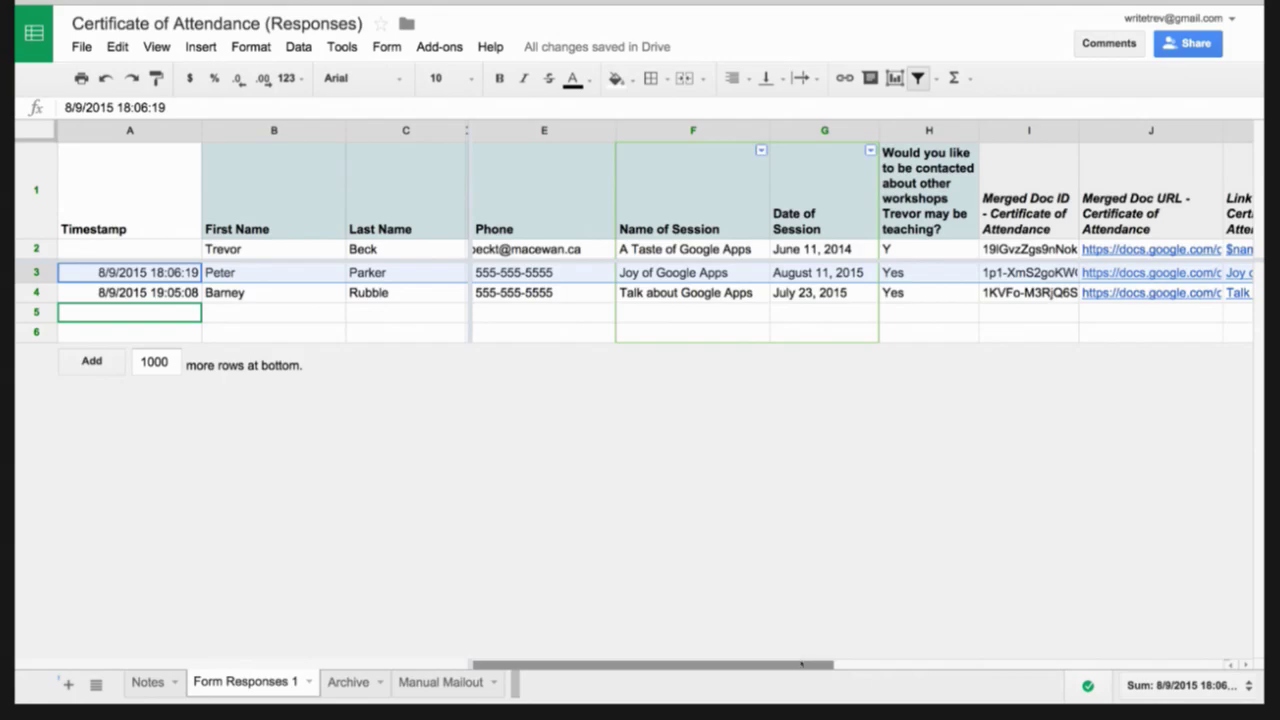
Step: Open the merged certificate document linked in row 4 of the Merged Doc URL column
left_click_drag(801, 663, 1066, 531)
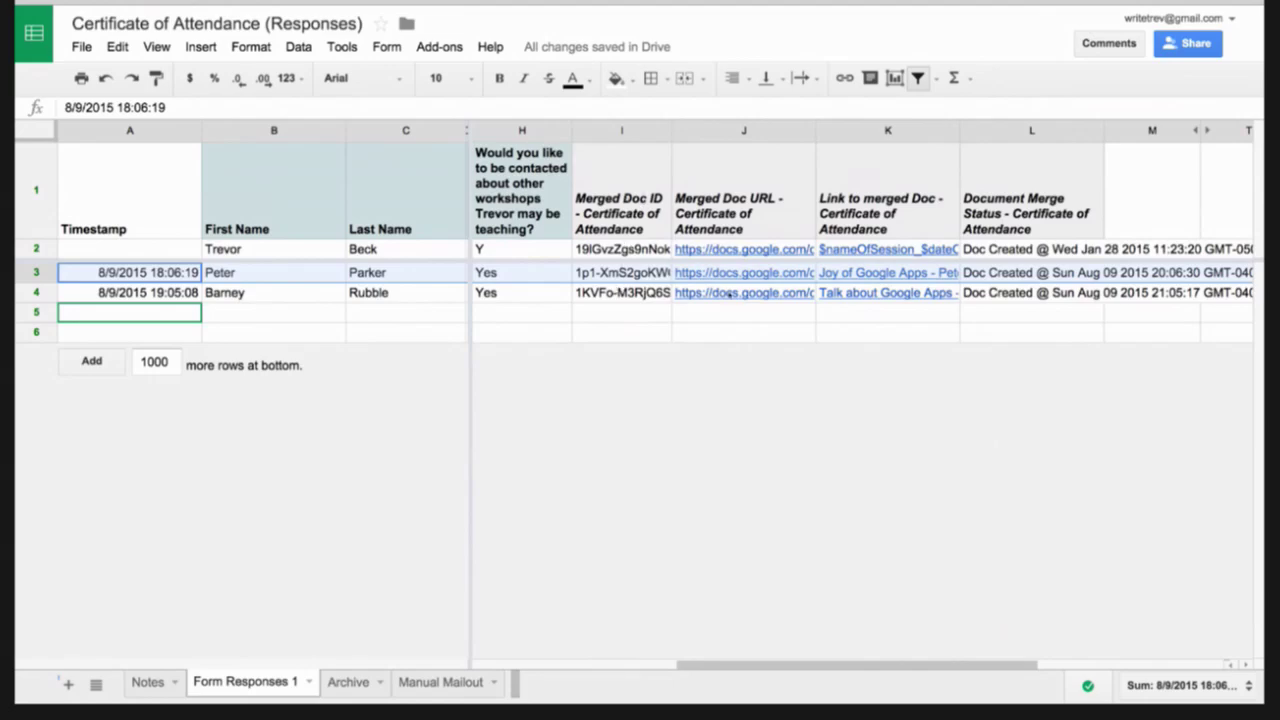
mouse_move(737, 293)
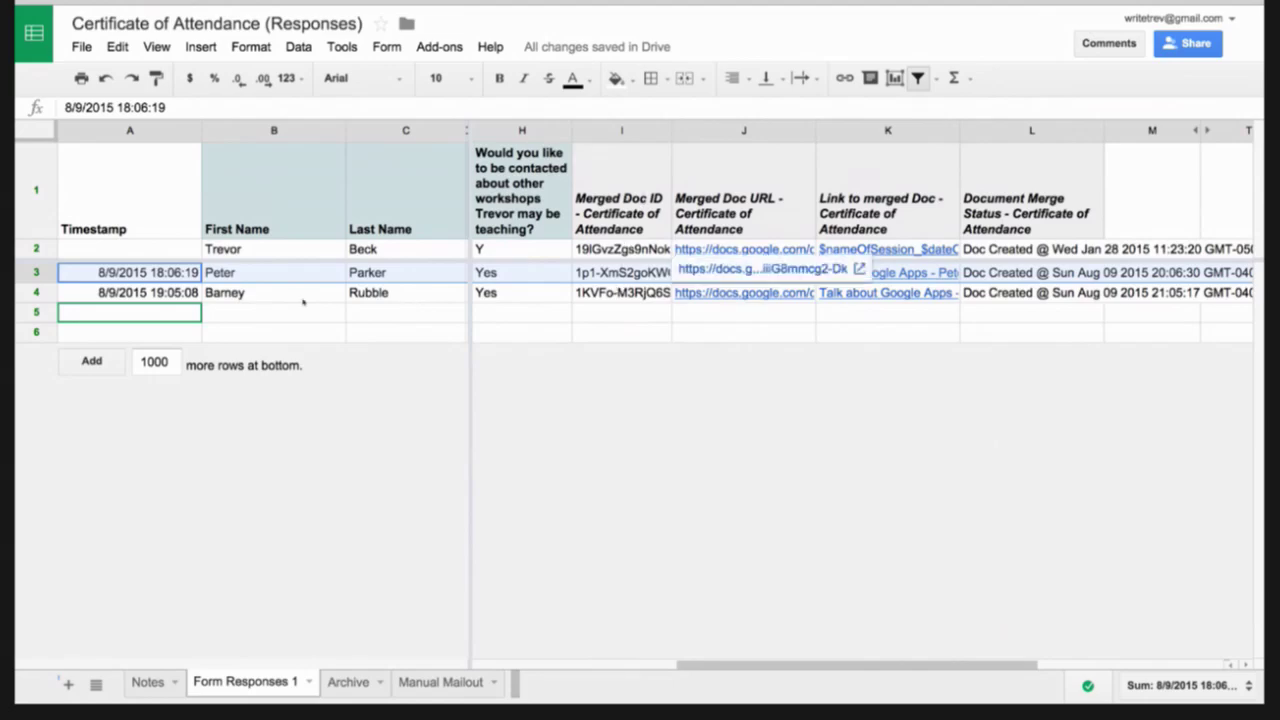
left_click(710, 294)
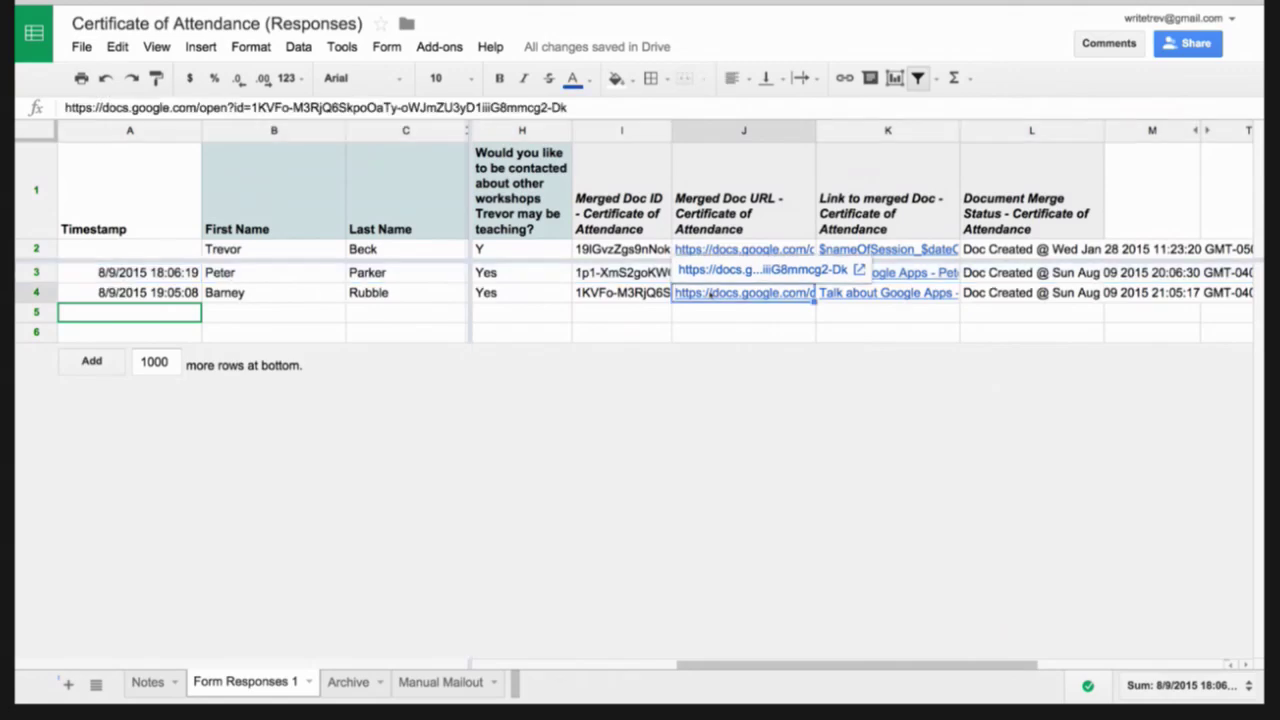
left_click(737, 272)
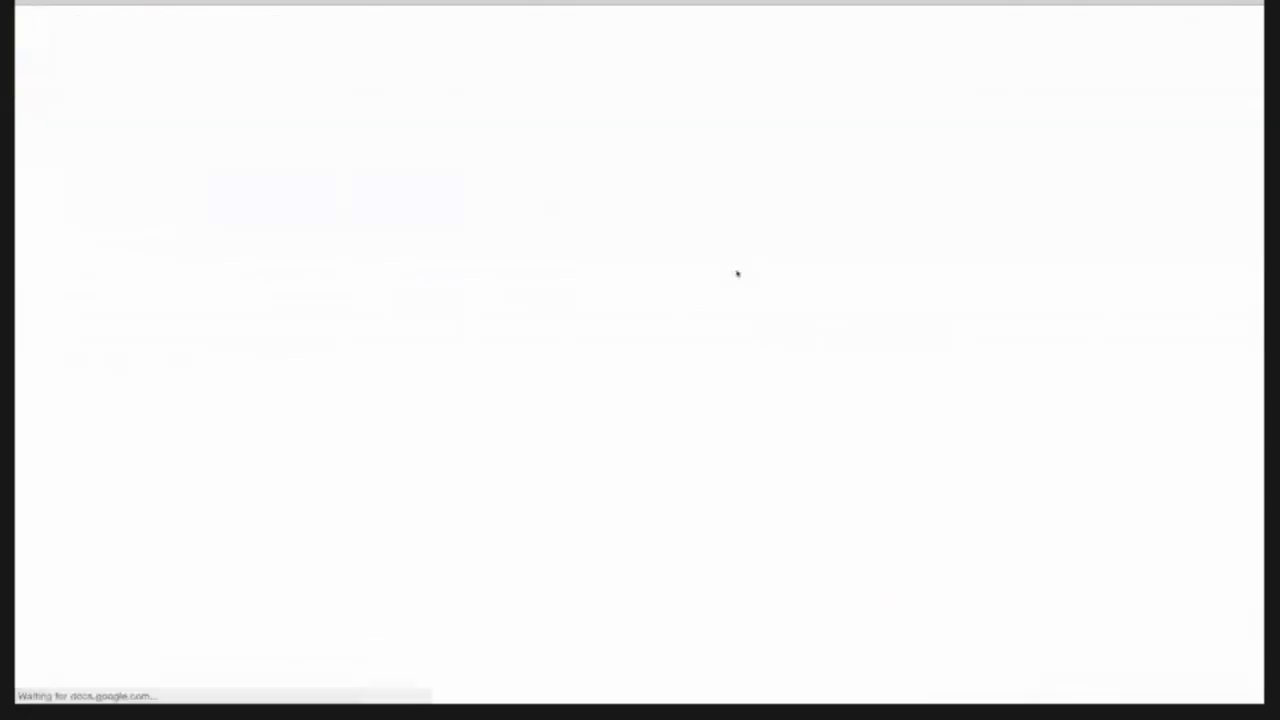